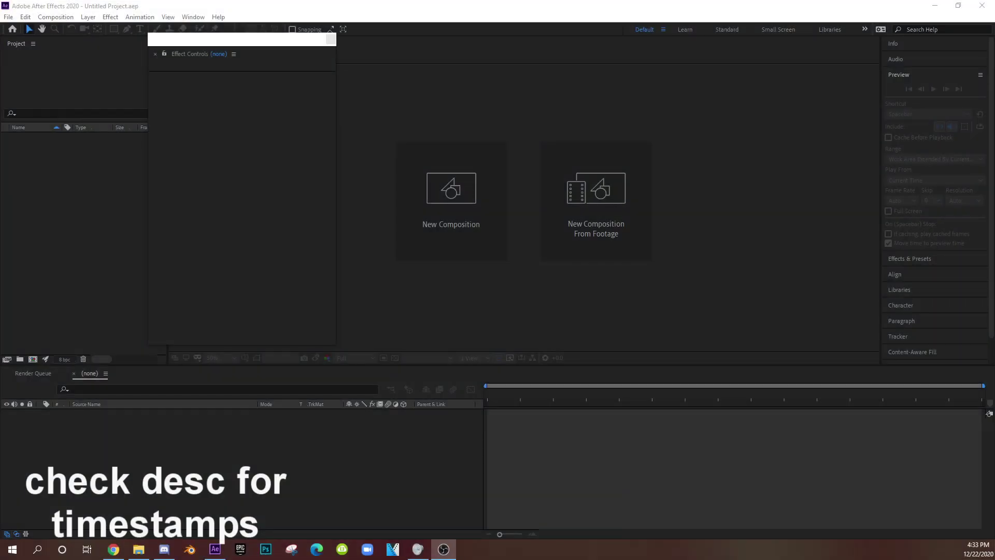
- Create a 1920 × 1080 composition at 48 fps with duration 0:00:10:20 and add the imported MP3 song to its timeline
left_click(452, 219)
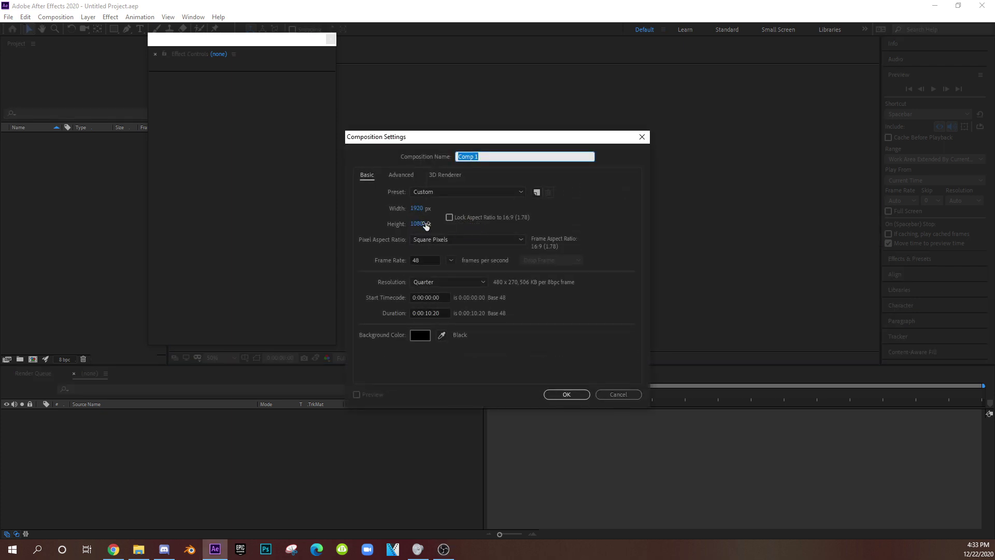
left_click(574, 394)
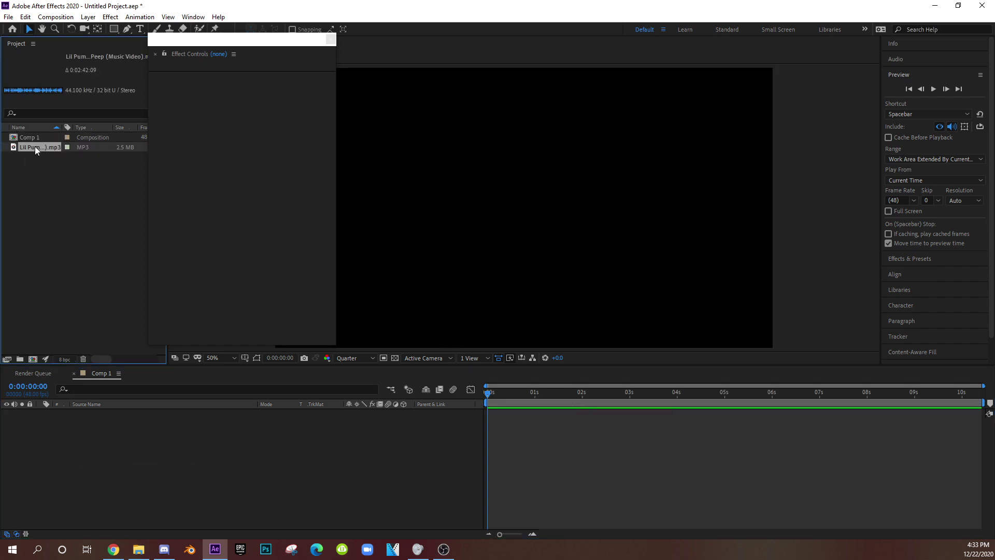
left_click_drag(36, 147, 247, 477)
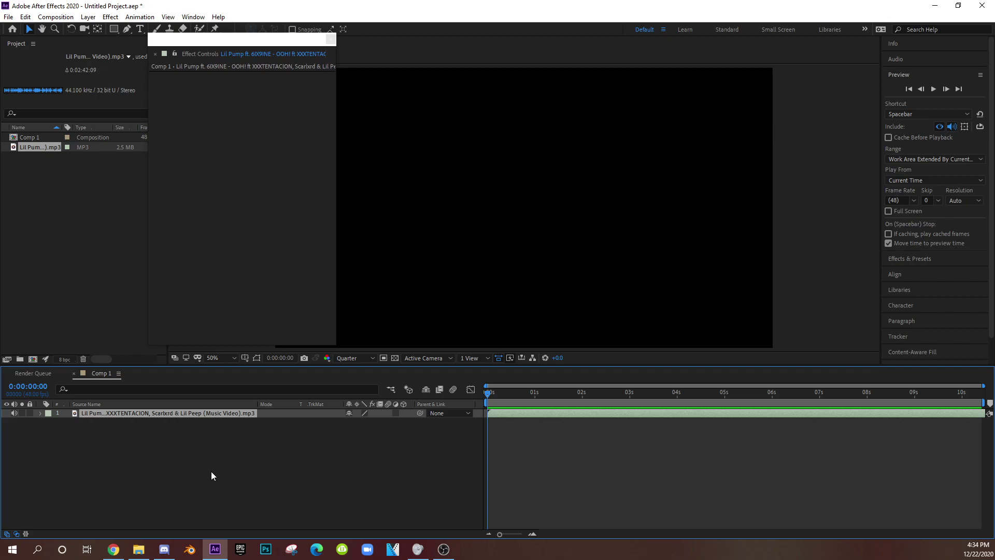
- Import the two Replay_2020.12.18-18.55 gameplay videos from the file folder and place both in the timeline beneath the MP3 layer
key("alt+Tab")
left_click(888, 155)
left_click(838, 155)
left_click(892, 155, "ctrl")
key("alt+Tab")
left_click_drag(892, 156, 61, 235)
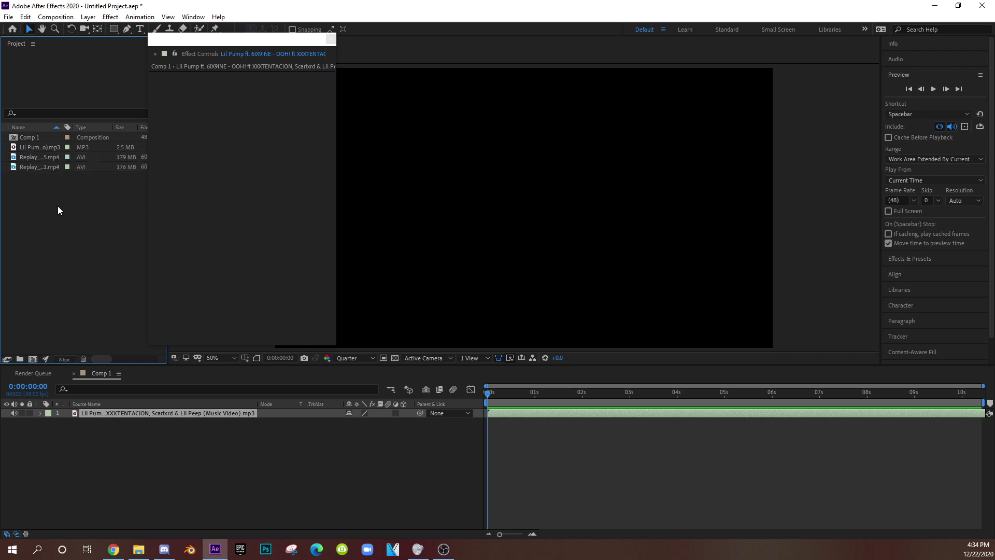
left_click(39, 164)
left_click_drag(38, 164, 315, 481)
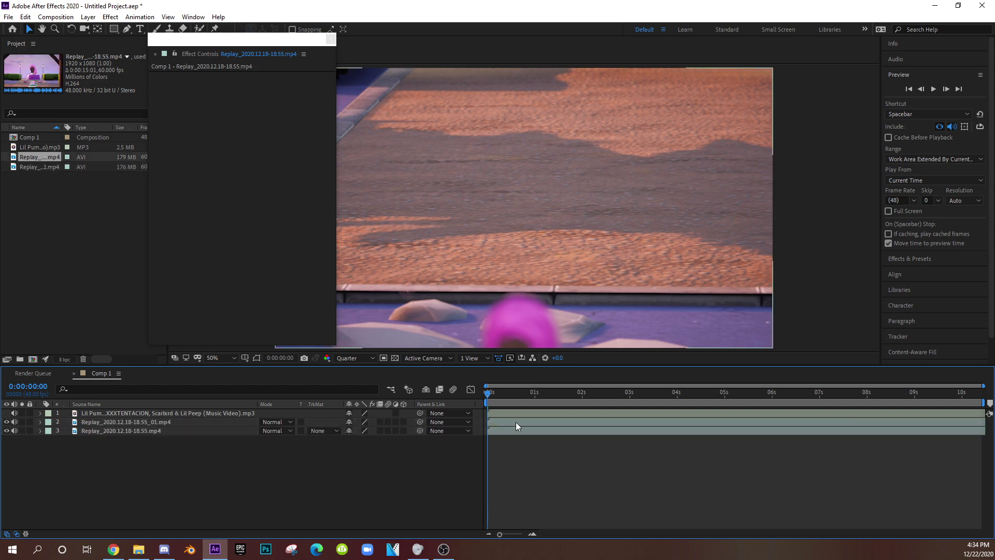
- Reveal the MP3 layer's waveform and shift the song earlier so its beat drop falls a little over two seconds into the composition
left_click(516, 413)
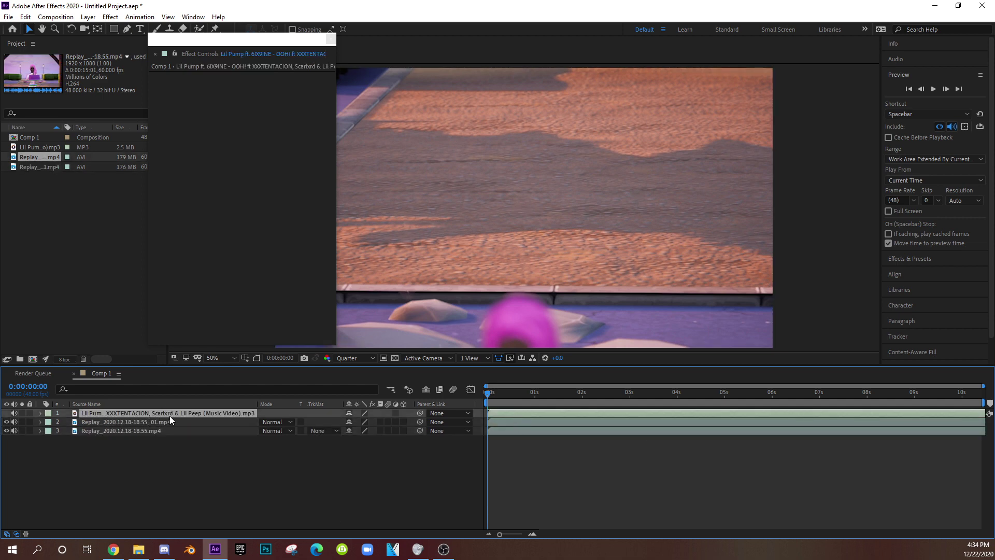
key("l")
key("l")
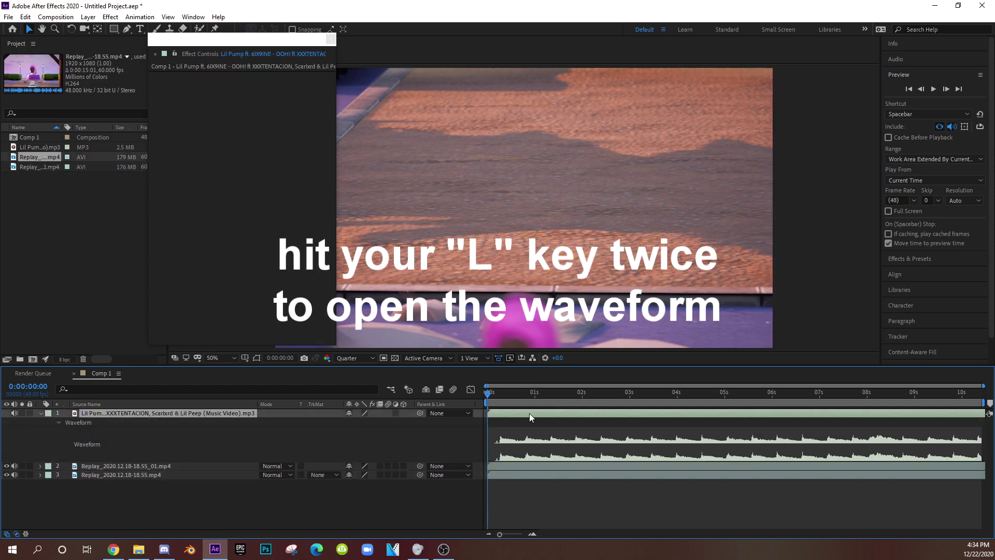
mouse_move(549, 399)
left_mouse_down()
mouse_move(744, 405)
mouse_move(561, 407)
left_mouse_up()
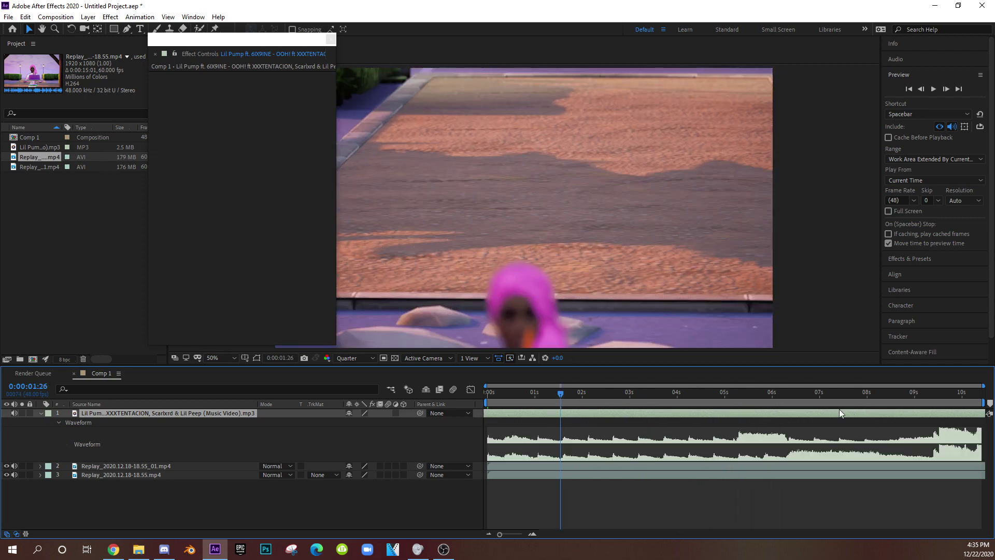
left_click_drag(540, 392, 478, 389)
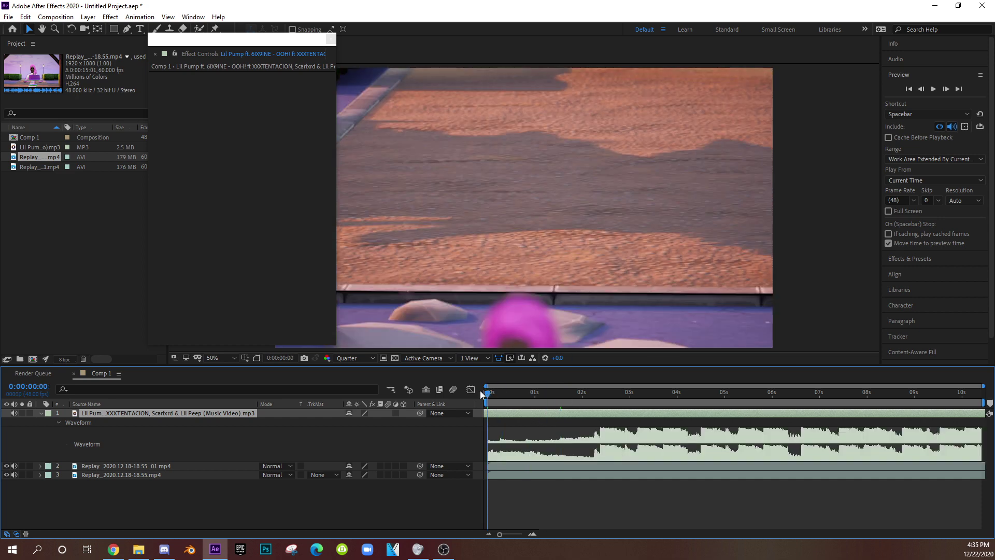
- Split the MP3 layer at 0:00:00:00, delete the part before it, and reveal the remaining layer's waveform
key("ctrl+d")
left_click(527, 421)
key("Delete")
left_click(560, 412)
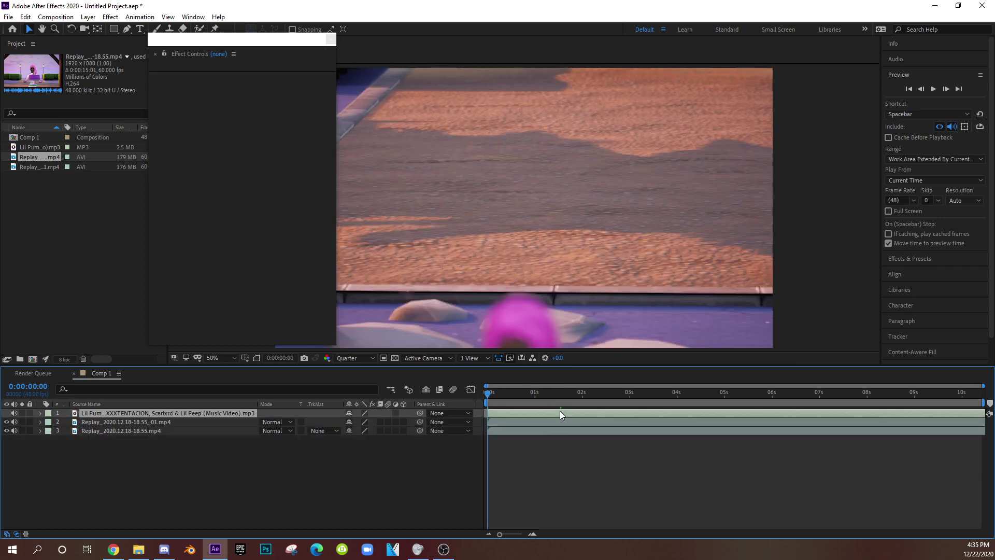
key("l")
key("l")
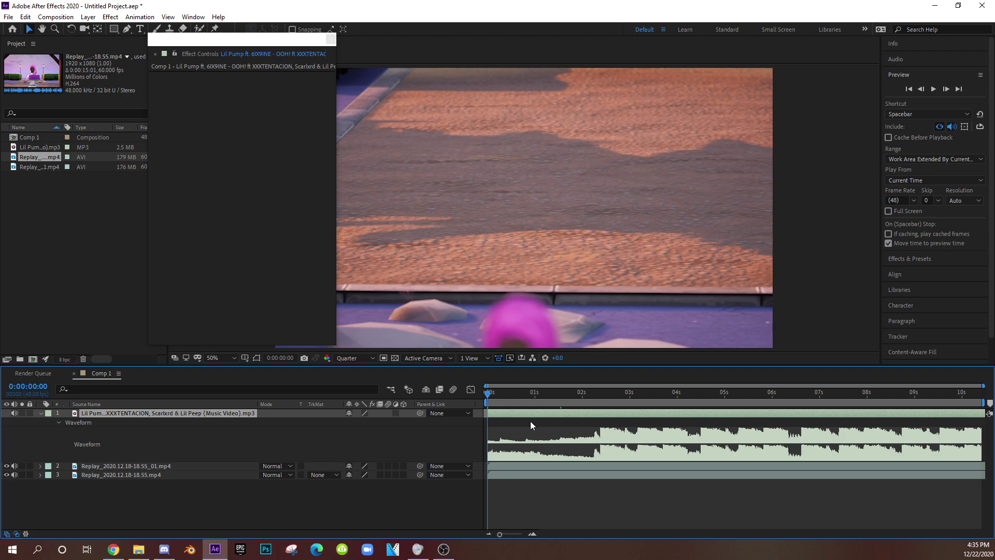
- Place six numbered composition markers on the song's beats, from the drop at 0:00:02:18 to 0:00:05:39
mouse_move(598, 397)
left_mouse_down()
mouse_move(628, 399)
mouse_move(600, 398)
left_mouse_up()
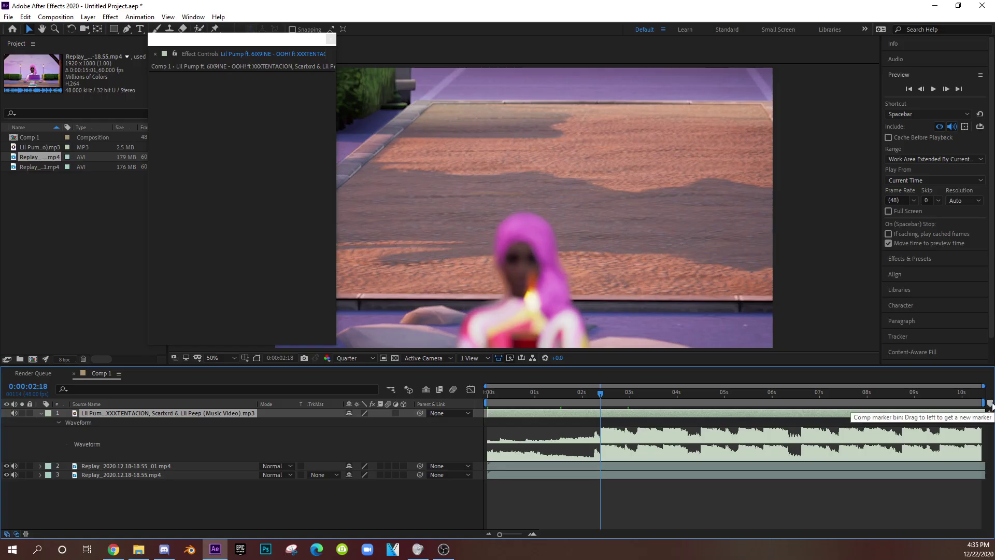
left_click_drag(601, 393, 637, 399)
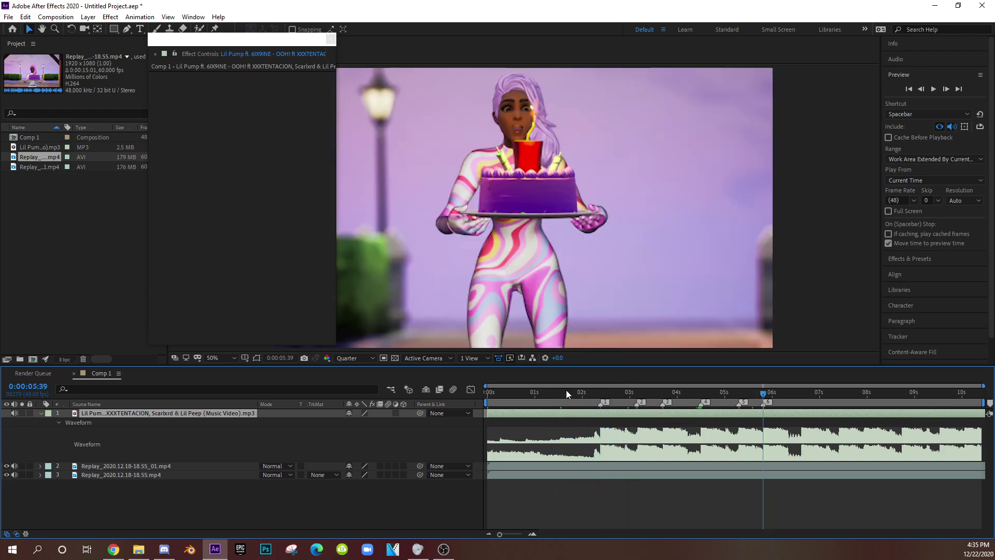
- Trim Replay_2020.12.18-18.55.mp4 to span markers 1 to 2 and Replay_2020.12.18-18.55_01.mp4 to span markers 2 to 3
left_click(600, 393)
left_click(616, 465)
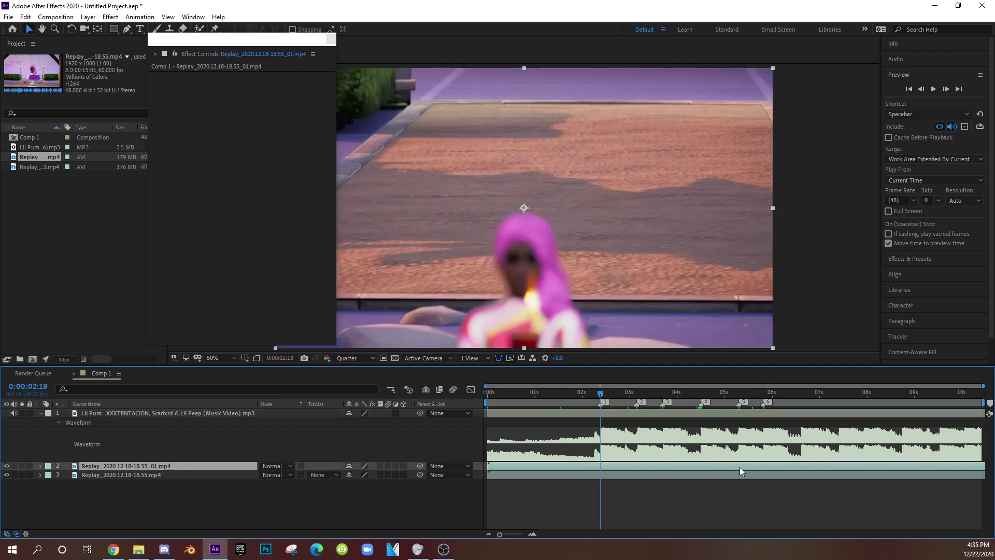
left_click_drag(690, 472, 726, 469)
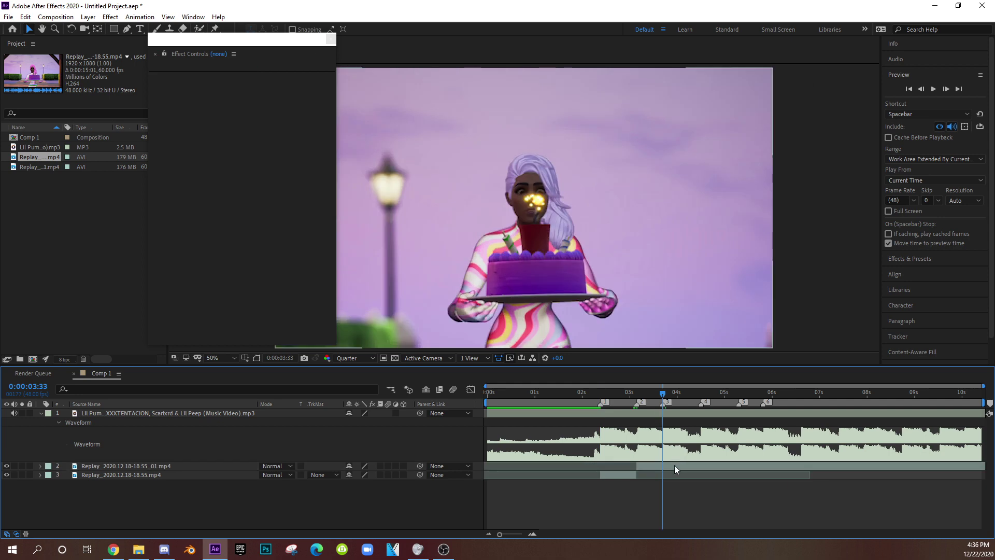
left_click(674, 465)
key("ctrl+shift+d")
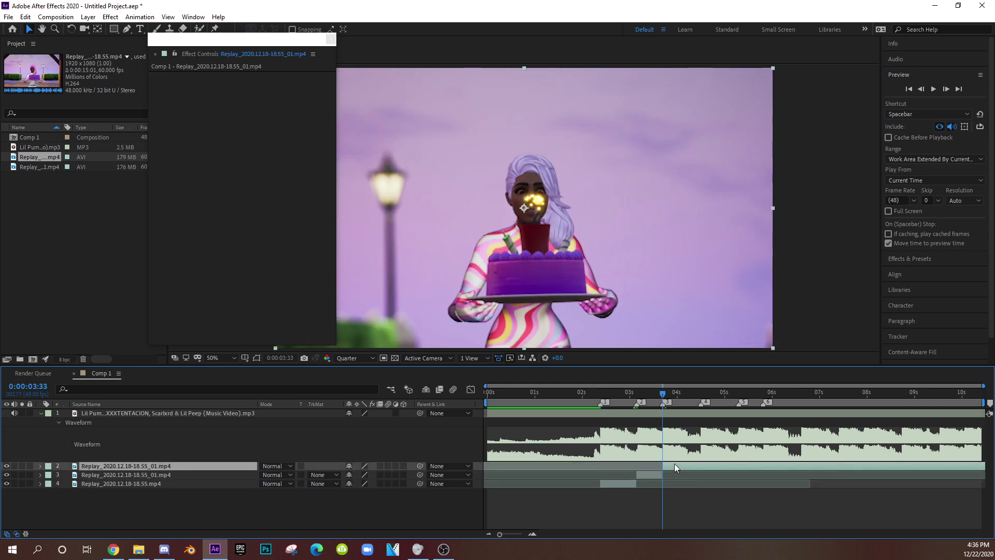
key("Delete")
- Enable time remapping on the Replay_2020.12.18-18.55.mp4 layer between markers 1 and 2
mouse_move(618, 393)
left_mouse_down()
mouse_move(605, 393)
mouse_move(649, 397)
mouse_move(623, 397)
left_mouse_up()
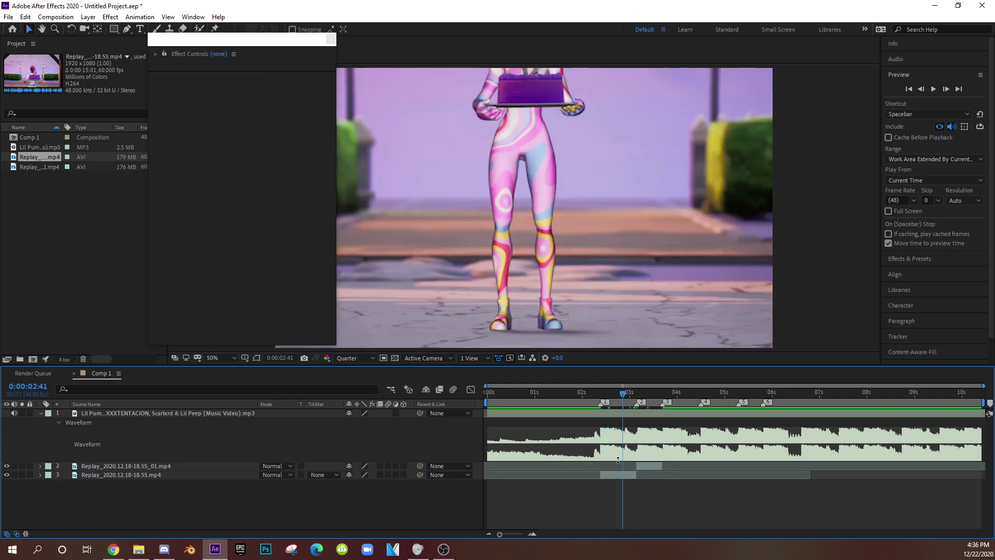
left_click(533, 534)
left_click(533, 533)
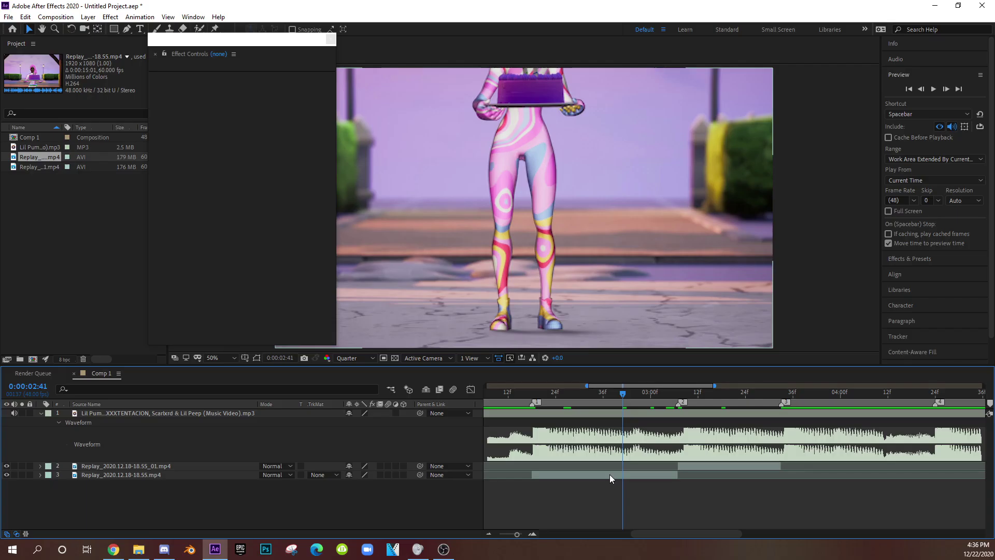
right_click(609, 474)
mouse_move(635, 246)
left_click(761, 248)
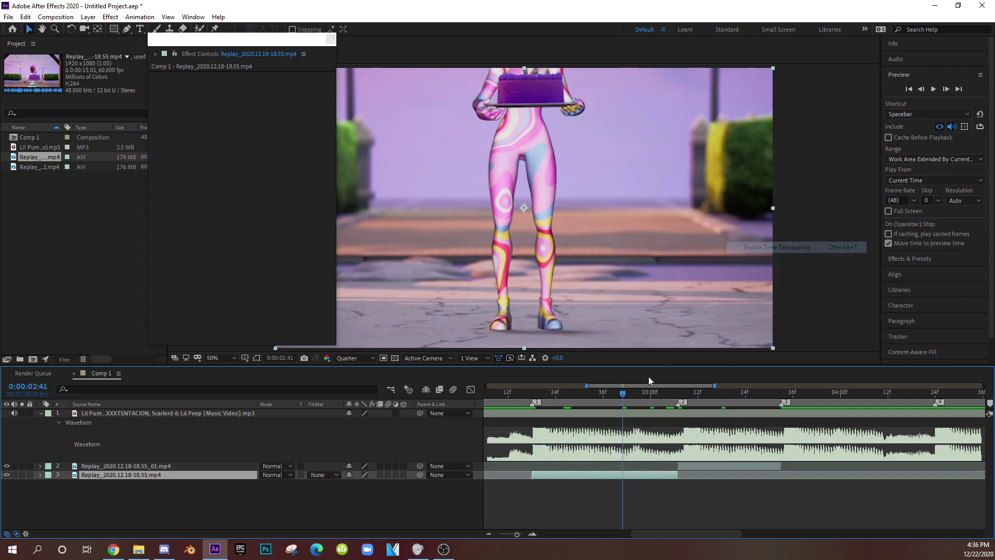
- Set Time Remap keyframes at the start and end of the first trimmed clip and apply Easy Ease to both
left_click(539, 400)
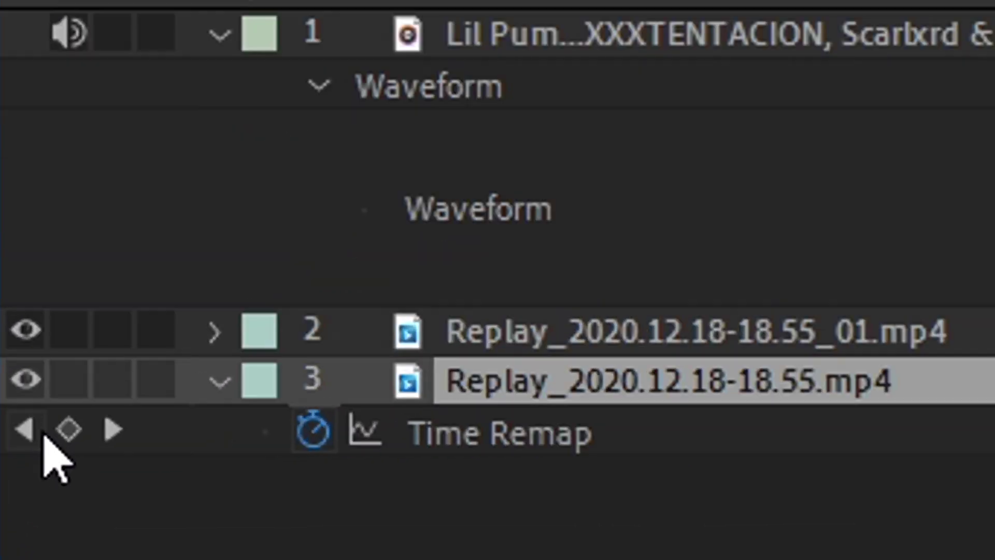
left_click(14, 484)
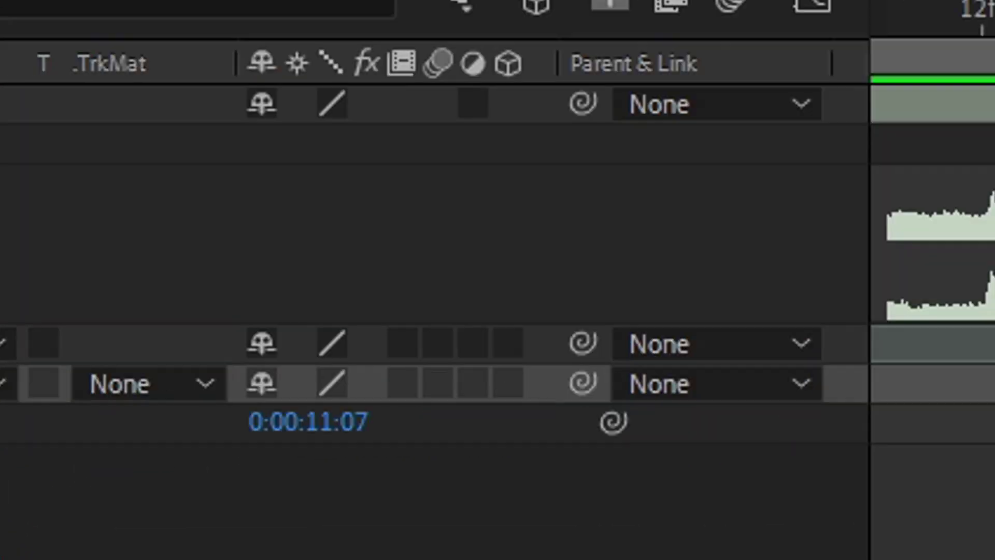
left_click_drag(718, 72, 783, 75)
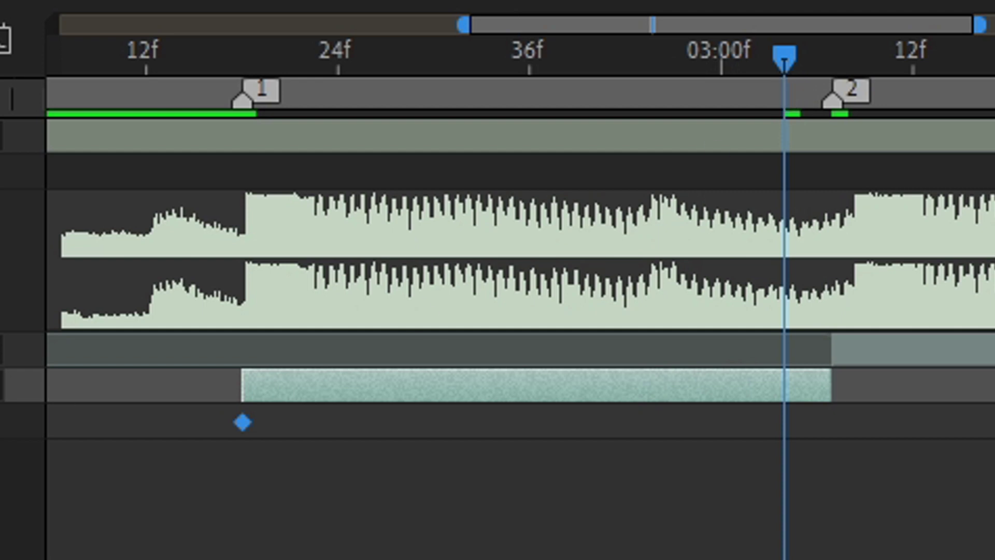
left_click_drag(586, 387, 928, 359)
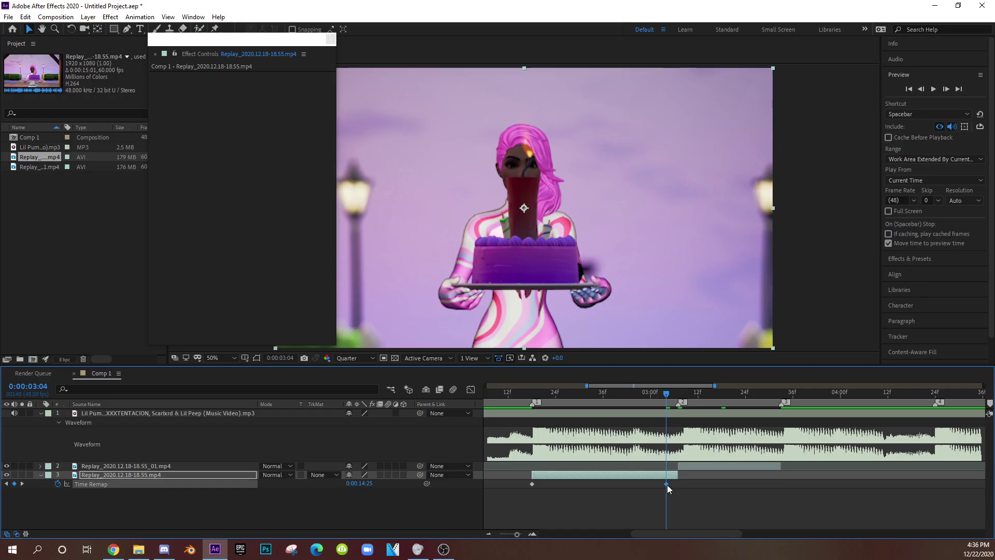
left_click_drag(667, 484, 509, 490)
key("F9")
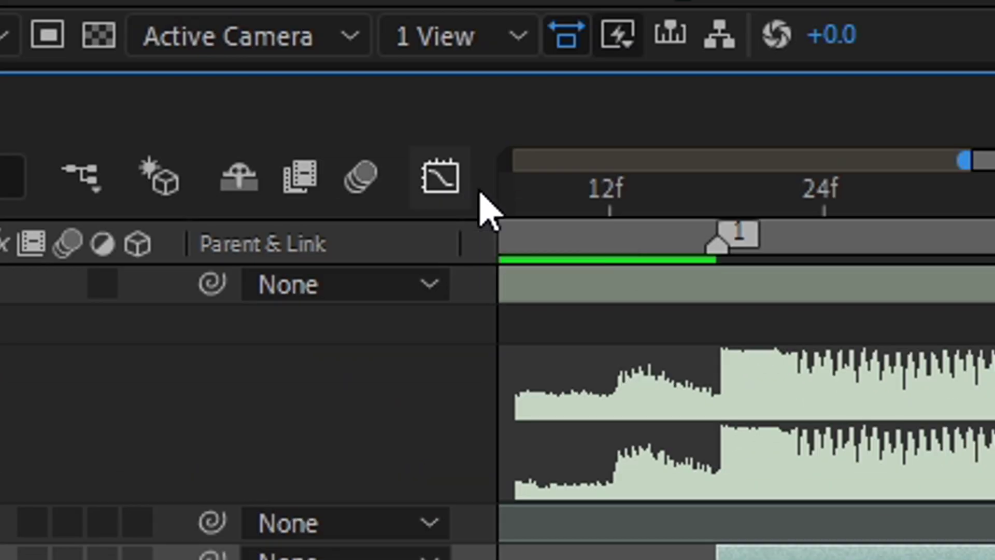
- Reshape the Time Remap curve in the Graph Editor with a steep rise from the first keyframe and a long ease into the last
left_click(456, 191)
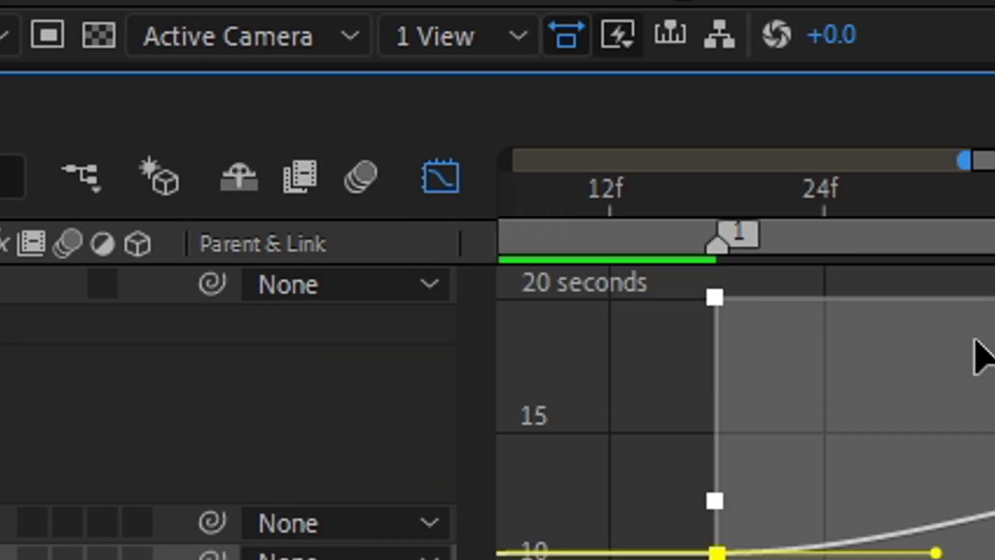
left_click(523, 452)
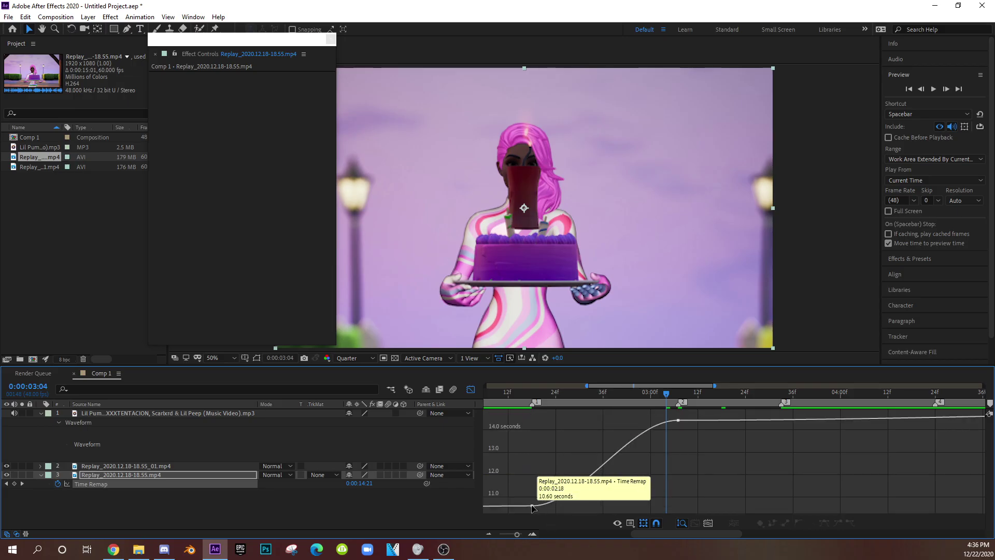
key("j")
left_click(555, 507)
left_click_drag(580, 508, 512, 430)
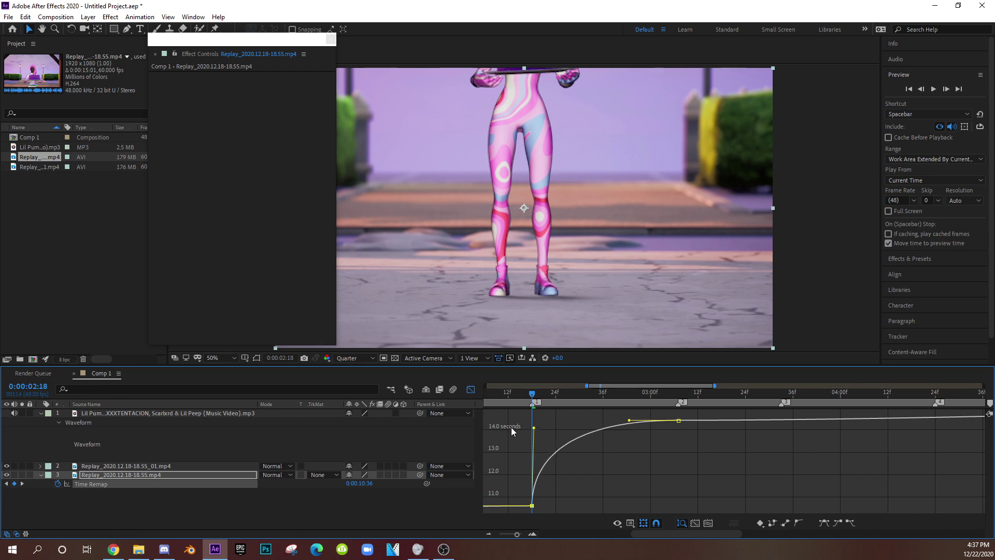
key("k")
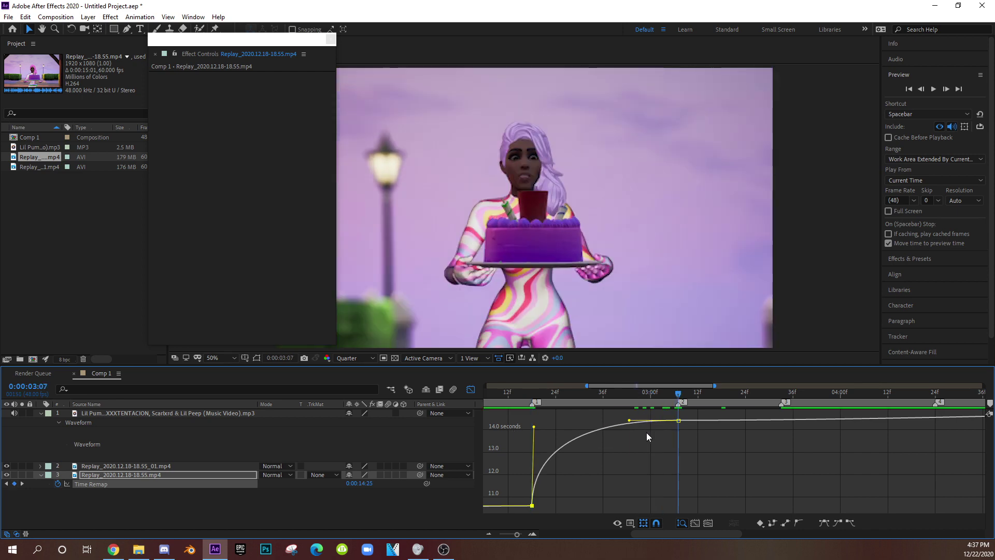
left_click_drag(630, 421, 553, 427)
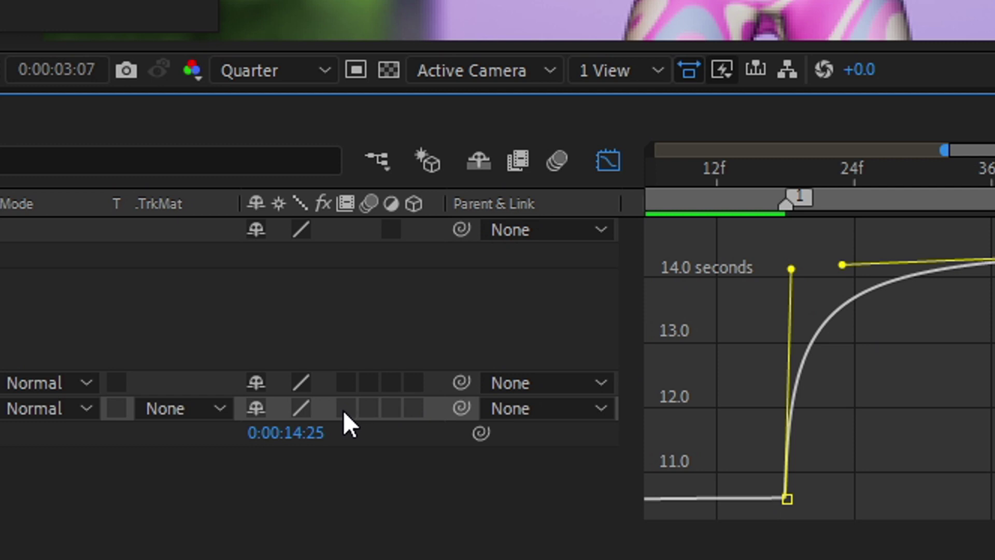
- Enable frame blending on the Replay_2020.12.18-18.55.mp4 layer, close the Graph Editor, and preview the speed ramp around marker 1
left_click(344, 410)
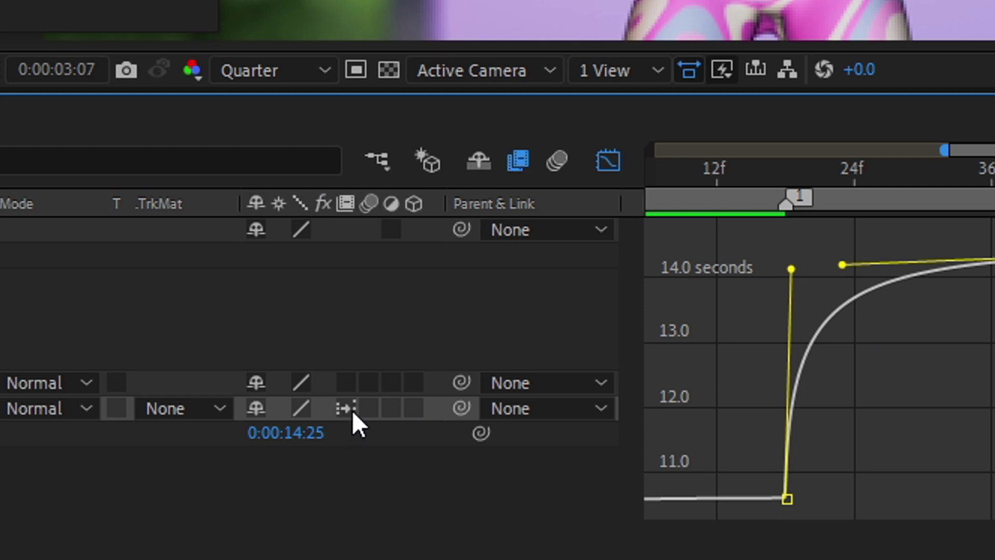
left_click(605, 163)
left_click_drag(573, 400, 504, 414)
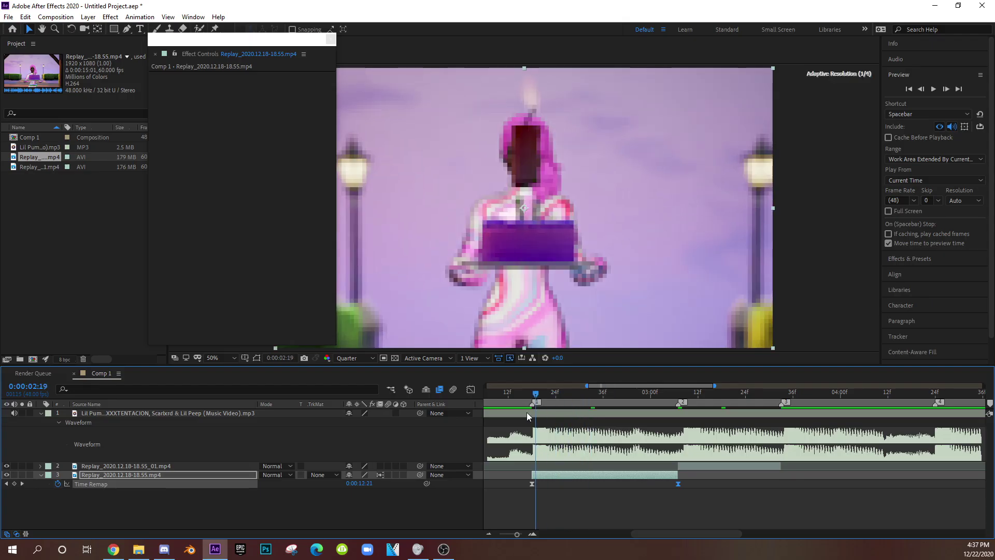
key("space")
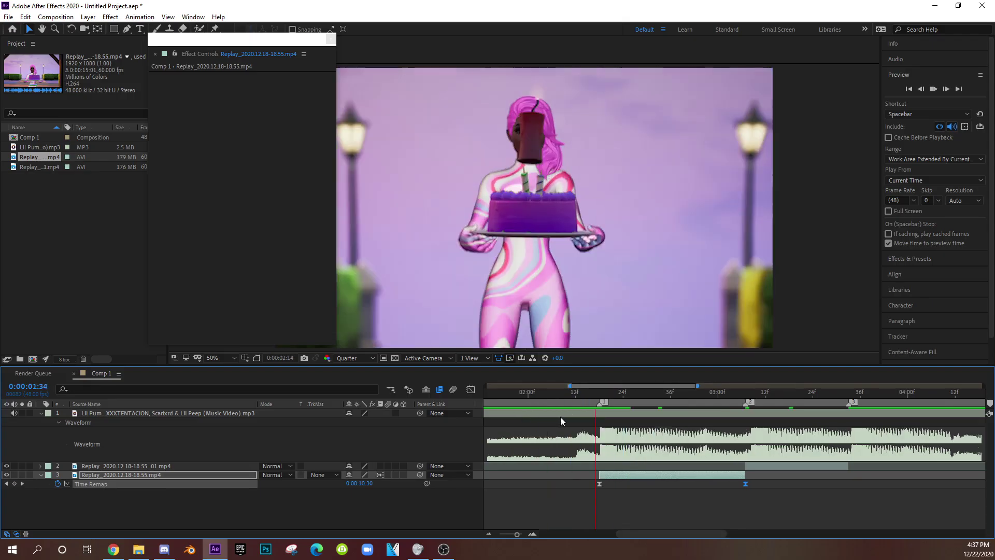
left_click(548, 404)
key("space")
mouse_move(666, 402)
left_mouse_down()
mouse_move(761, 406)
mouse_move(659, 407)
left_mouse_up()
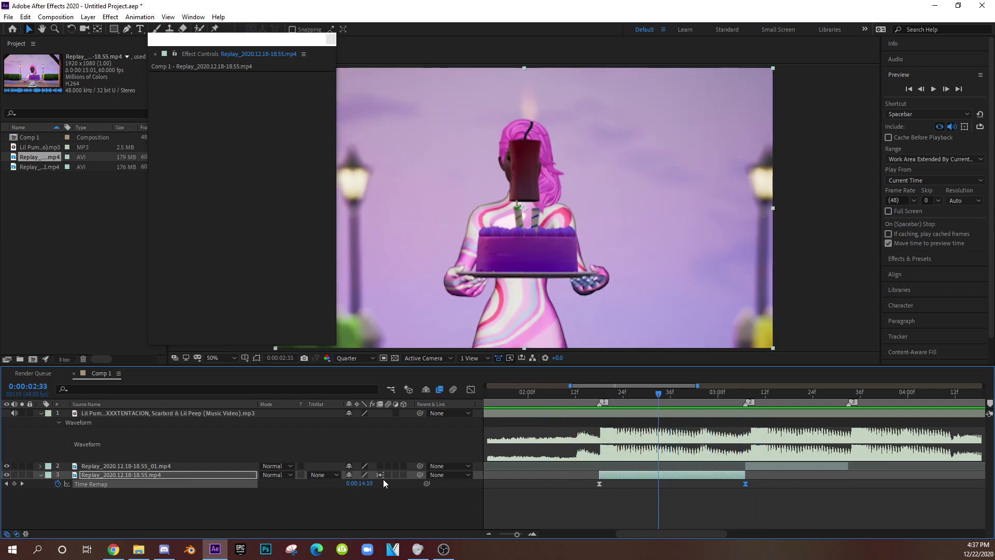
- Time-remap the Replay_2020.12.18-18.55_01.mp4 layer between markers 2 and 3 with eased keyframes at both ends and frame blending
mouse_move(671, 387)
left_mouse_down()
mouse_move(690, 389)
mouse_move(666, 392)
left_mouse_up()
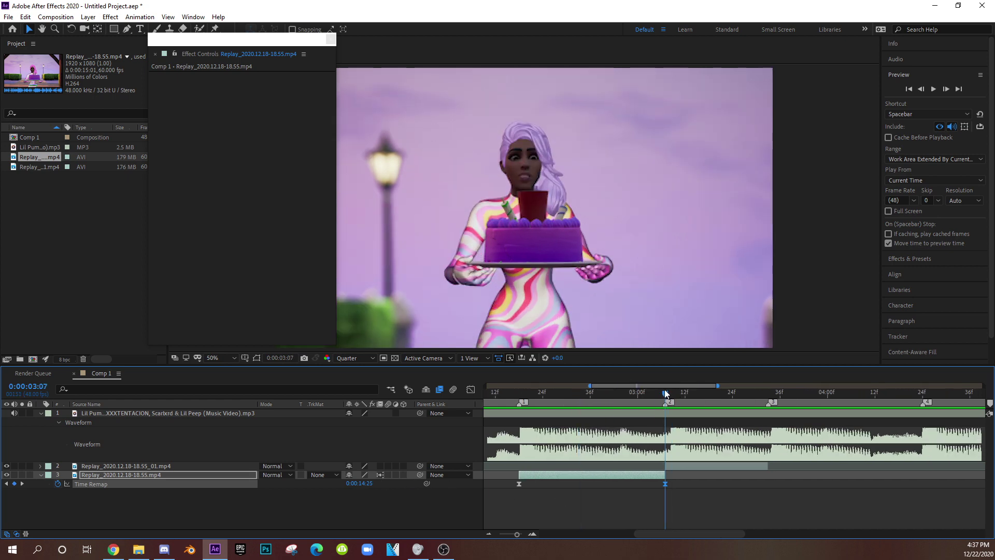
right_click(677, 467)
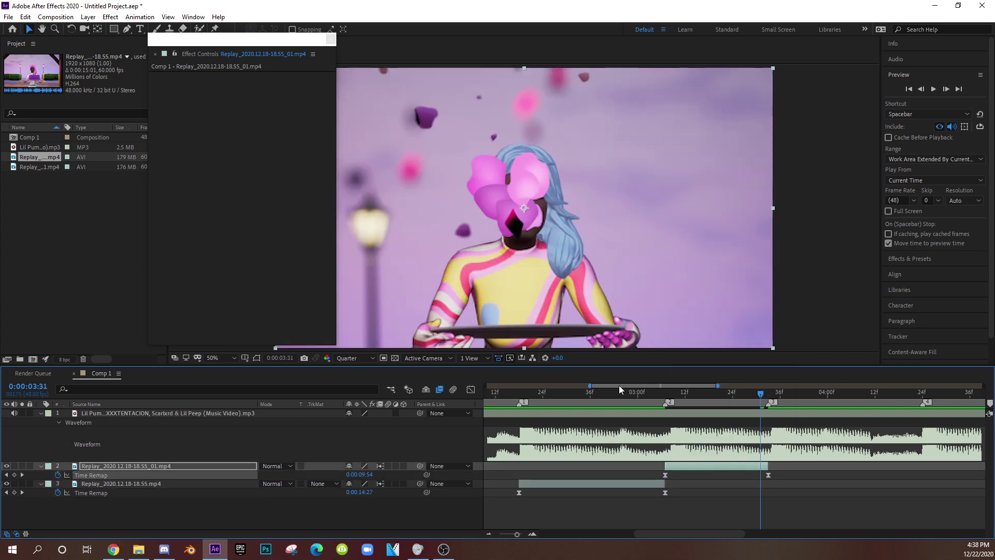
- Preview the two time-remapped replay clips from before marker 1 through marker 3
scroll(619, 385, "left", 3)
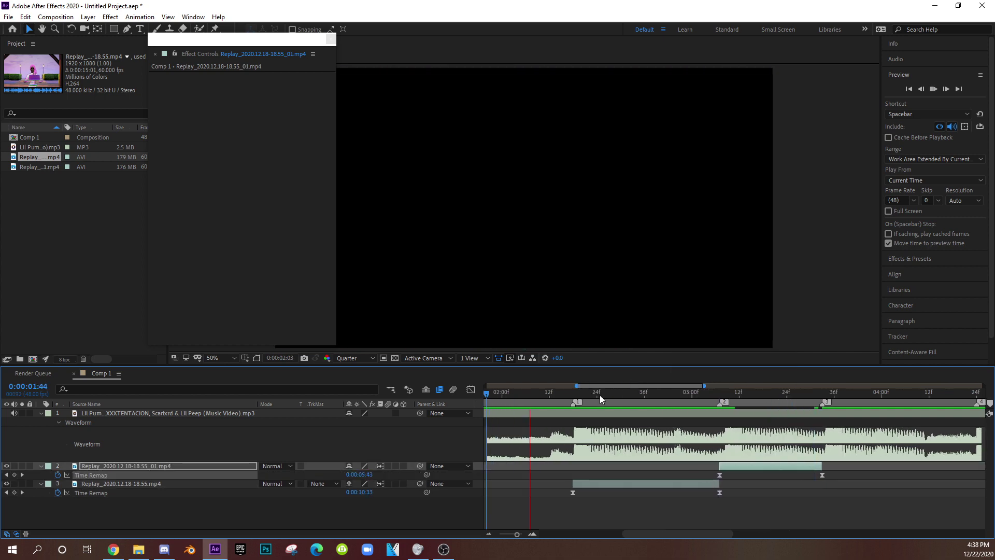
key("space")
left_click(507, 396)
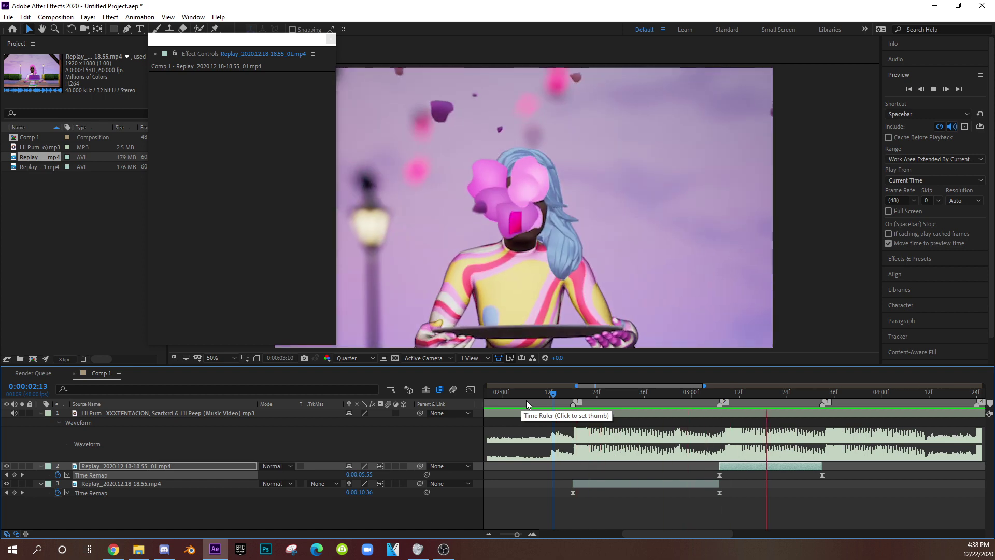
key("space")
- Move the floating Effect Controls panel off the composition view, re-centre the frame with the Hand tool, and return to the Selection tool
left_click_drag(261, 50, 173, 43)
left_click(42, 29)
left_click_drag(595, 178, 603, 171)
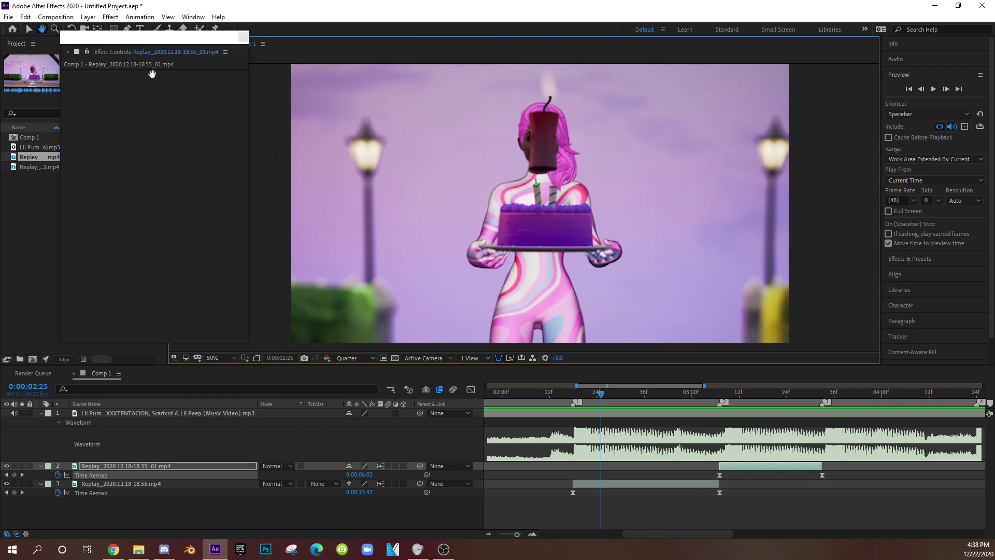
left_click(28, 29)
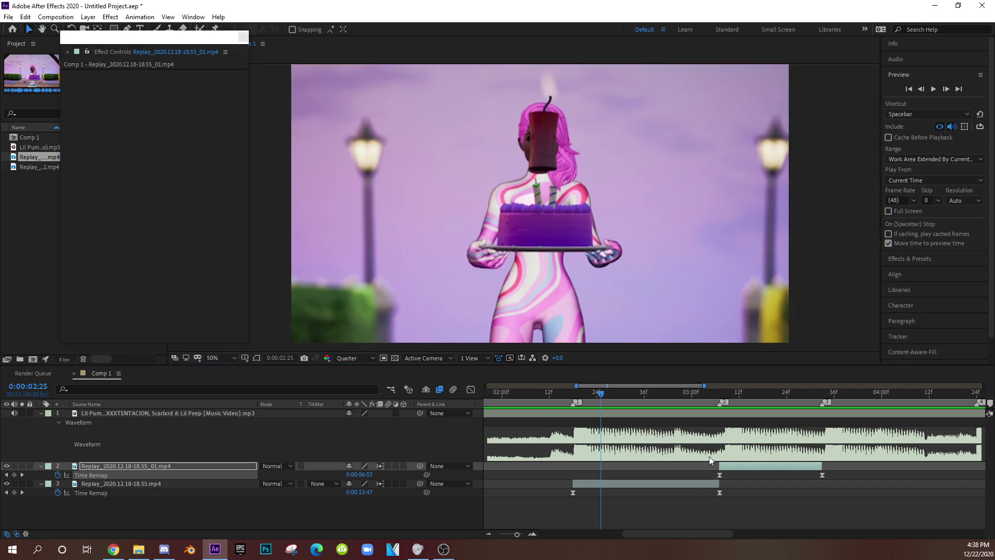
- Scale the Replay_2020.12.18-18.55.mp4 layer to 130% and reposition the picture in the frame
left_click(594, 397)
left_click(599, 484)
key("s")
left_click_drag(375, 493, 406, 453)
left_click_drag(567, 239, 555, 252)
- Keyframe the layer's Scale from 130% at marker 1 to about 137% near the clip's end, and shift the picture slightly
left_click(588, 399)
left_click_drag(587, 403, 573, 397)
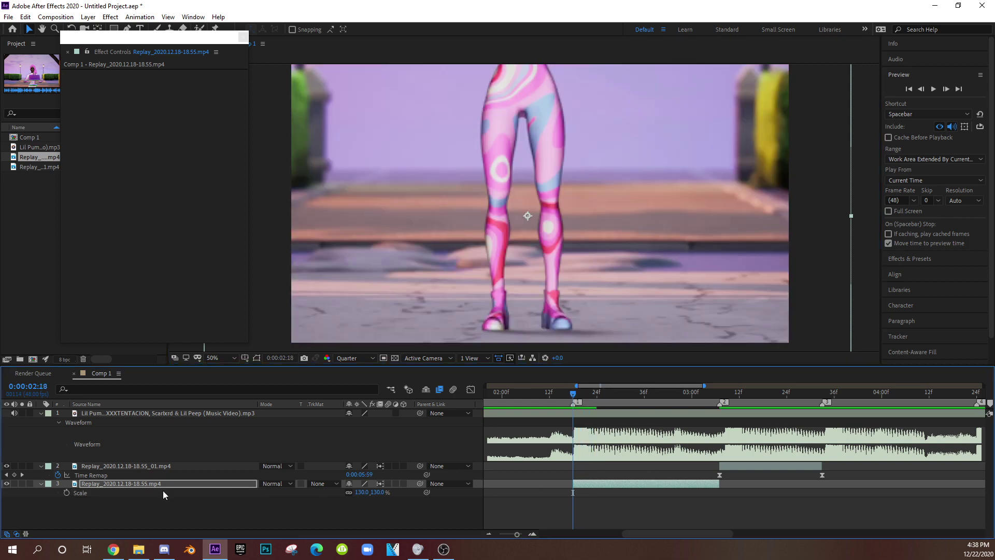
left_click(67, 493)
left_click_drag(625, 399, 711, 397)
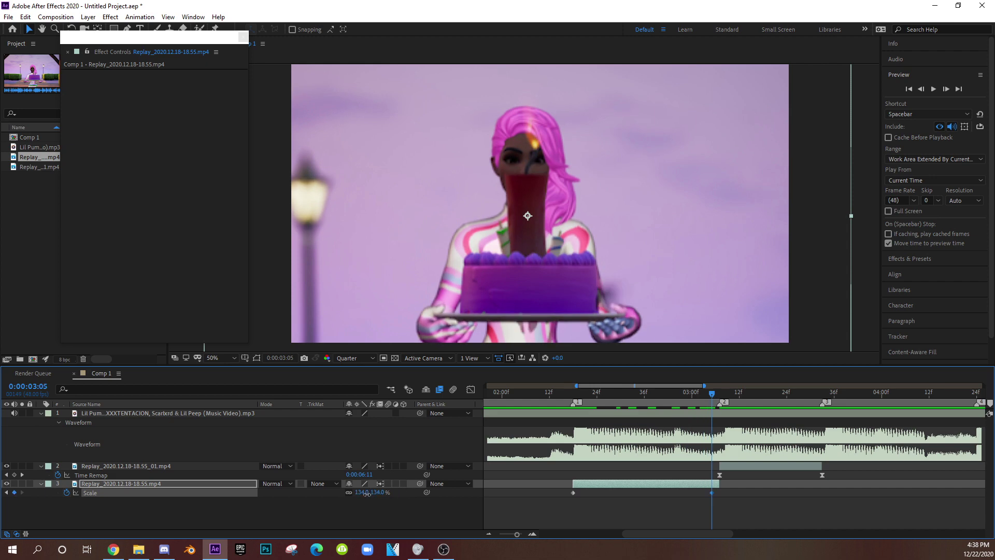
left_click_drag(367, 494, 370, 494)
left_click_drag(629, 264, 638, 260)
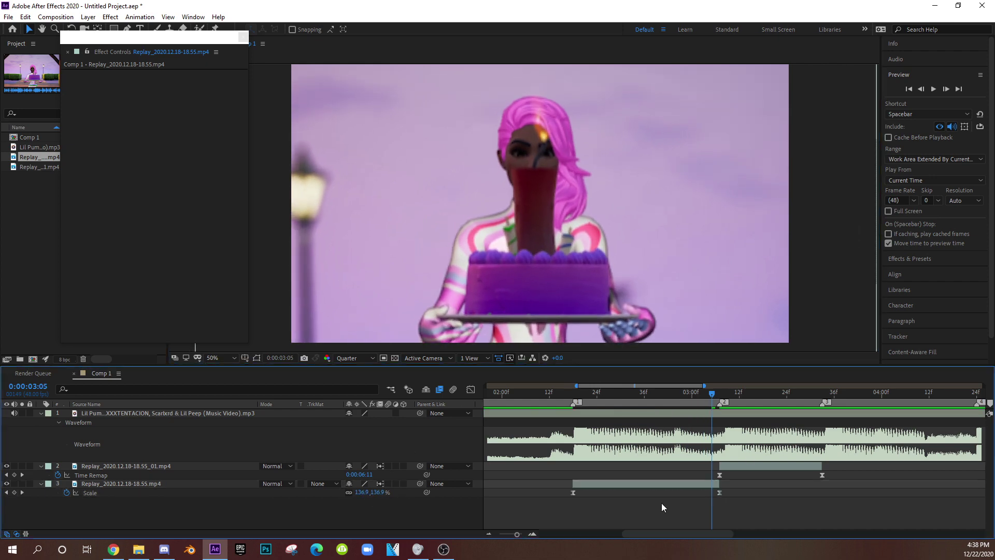
- Apply Easy Ease to both Scale keyframes and reshape their Graph Editor curve with a steep start
left_click_drag(741, 491, 535, 499)
key("F9")
key("shift+F3")
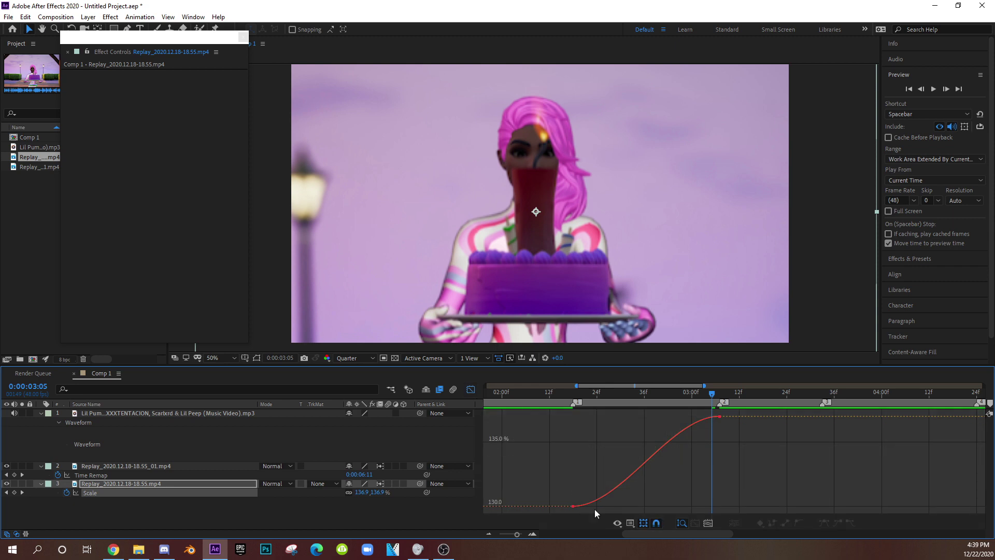
left_click(572, 505)
left_click_drag(622, 506, 540, 418)
key("shift+F3")
- Keyframe the layer's Position from 962, 578 at marker 1 to about 950, 500 at the clip's end, with Easy Ease on both keyframes
key("p")
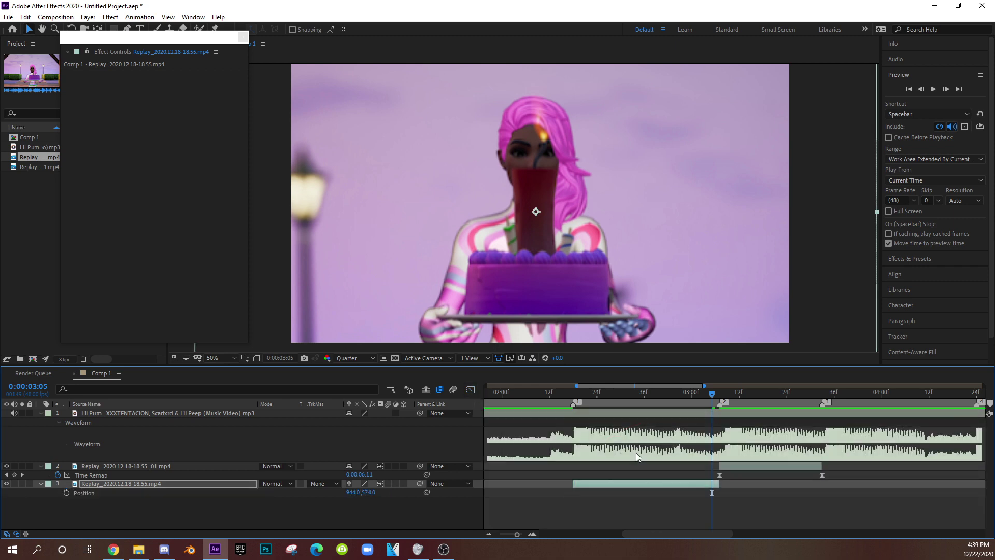
left_click(574, 396)
left_click(66, 493)
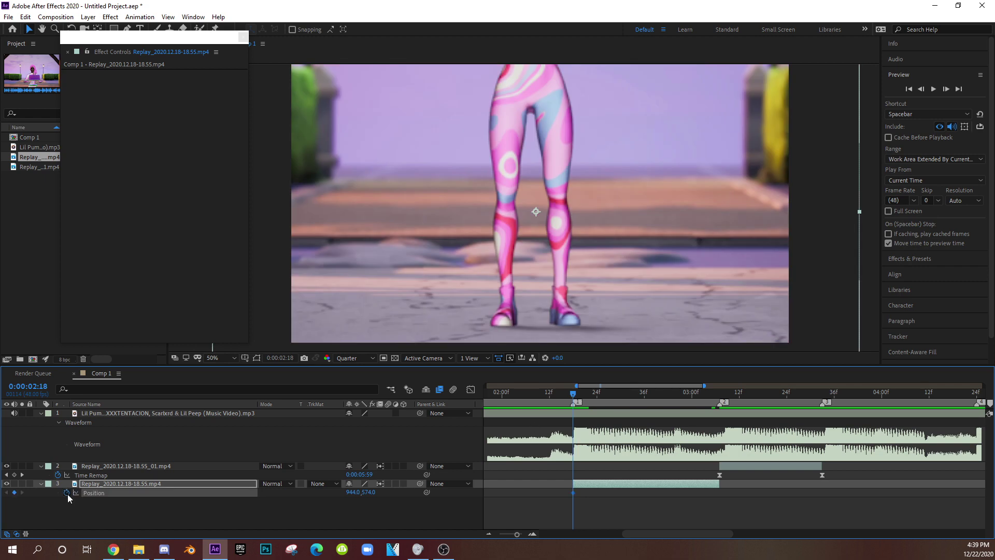
left_click_drag(551, 277, 558, 279)
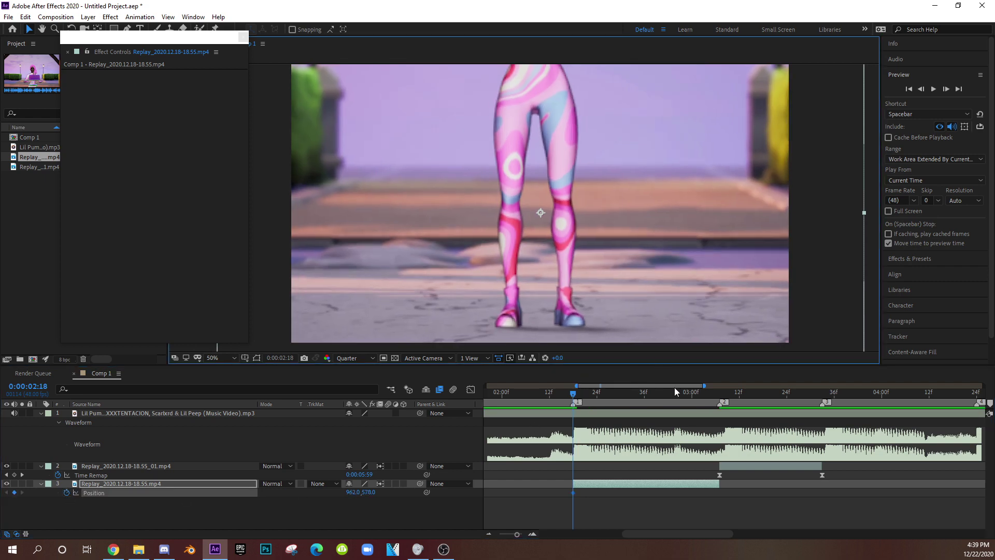
left_click(703, 405)
left_click_drag(601, 223, 598, 202)
left_click_drag(704, 492, 581, 505)
key("F9")
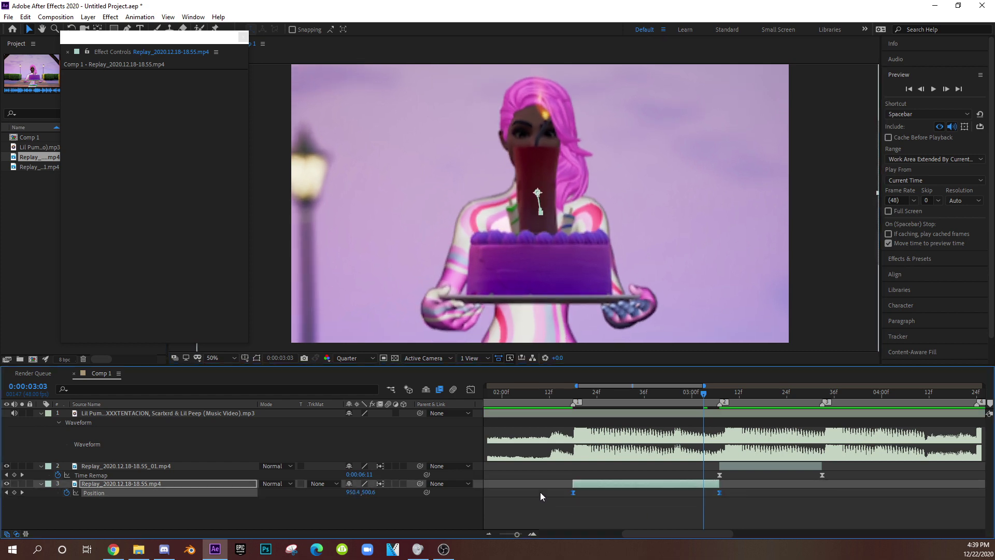
- Separate the Position dimensions of the Replay_2020.12.18-18.55.mp4 layer and reshape the Y Position curve between markers 1 and 2
left_click(473, 390)
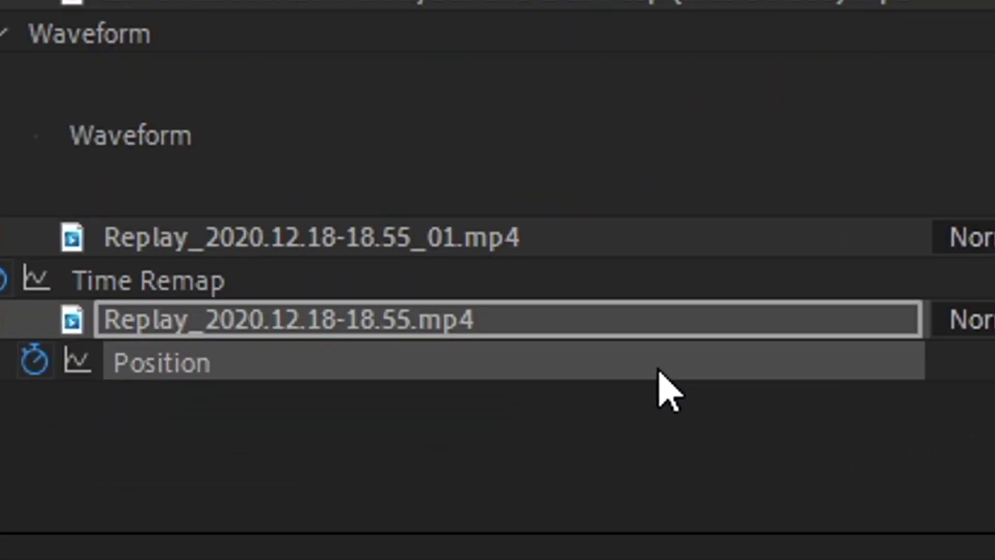
right_click(582, 372)
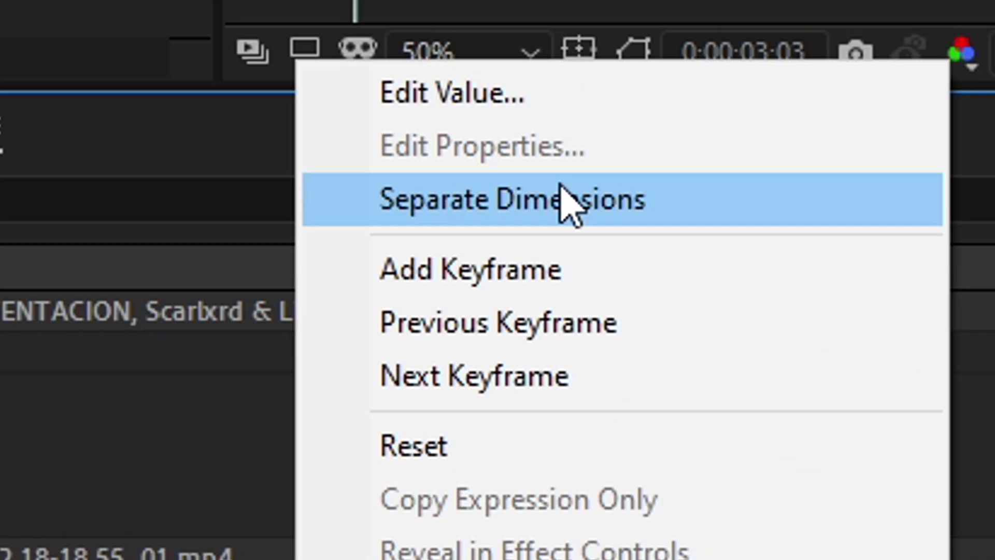
left_click(561, 187)
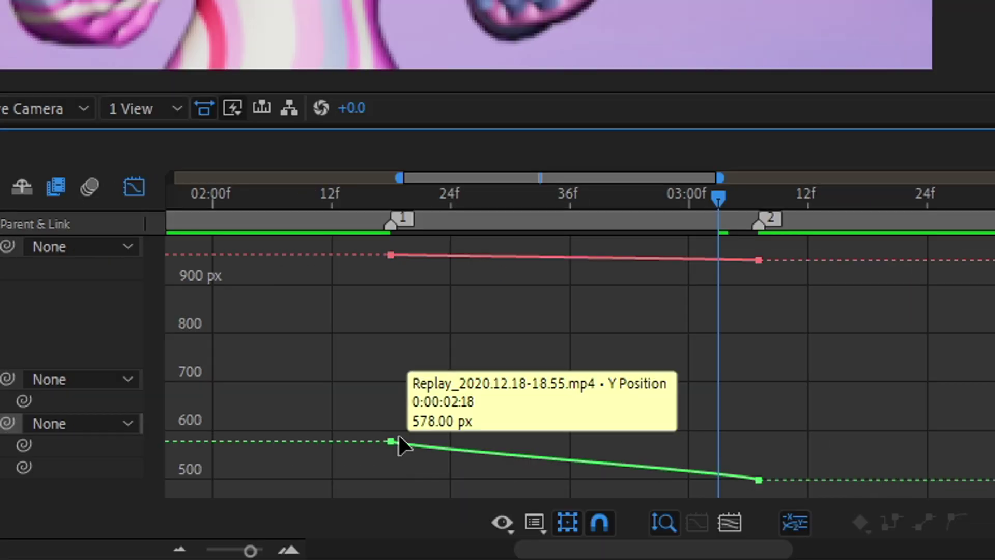
left_click(390, 441)
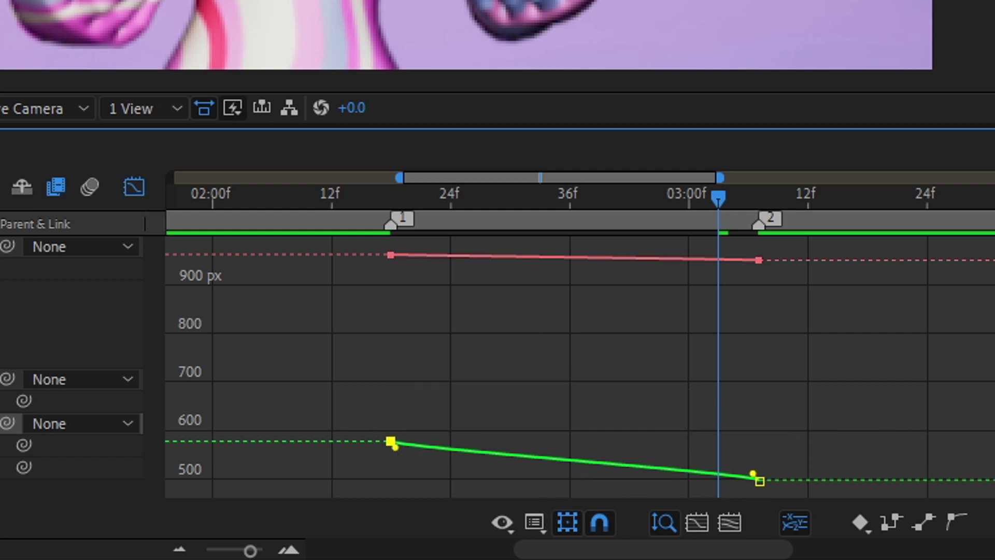
left_click_drag(735, 469, 409, 503)
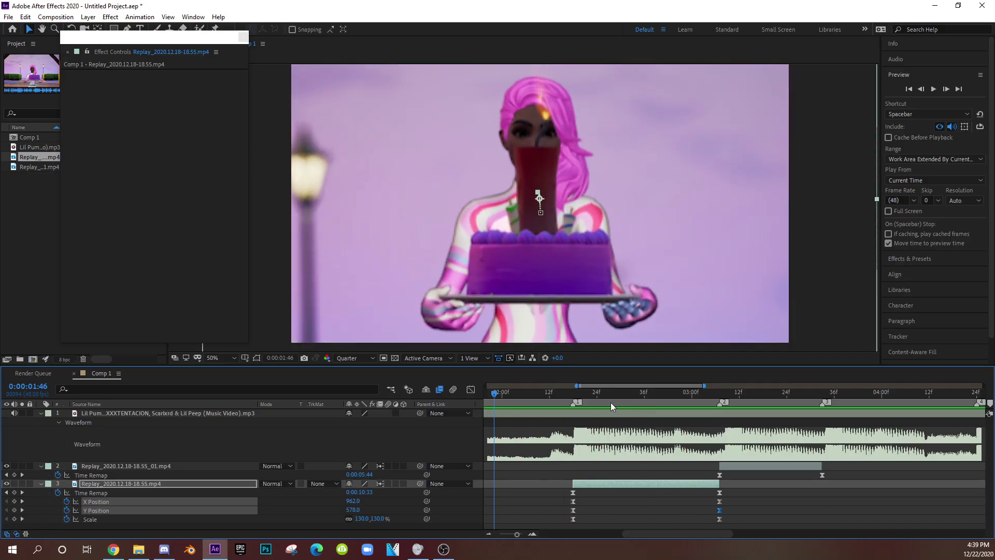
- Preview the scale and position animation on the first replay clip after marker 1
left_click_drag(611, 402, 650, 411)
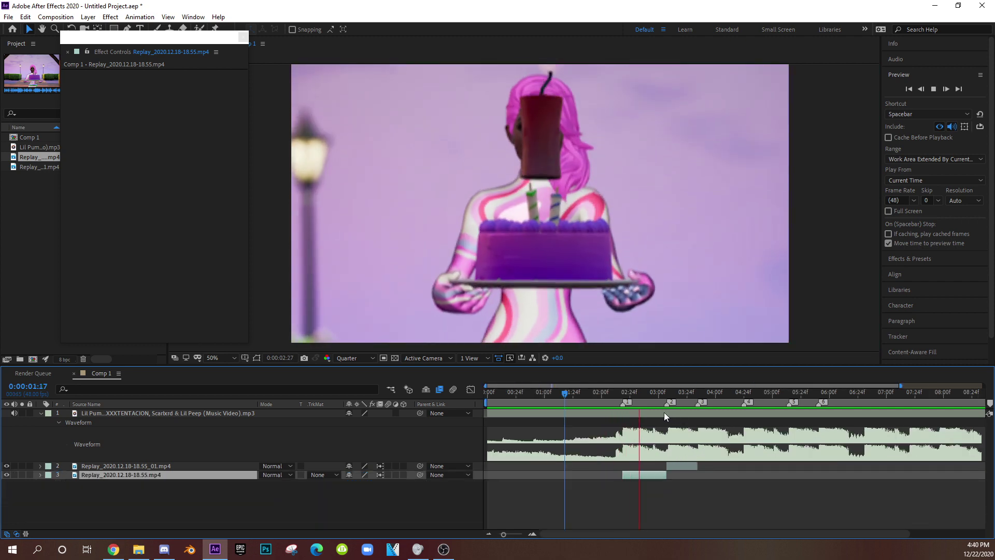
left_click(633, 398)
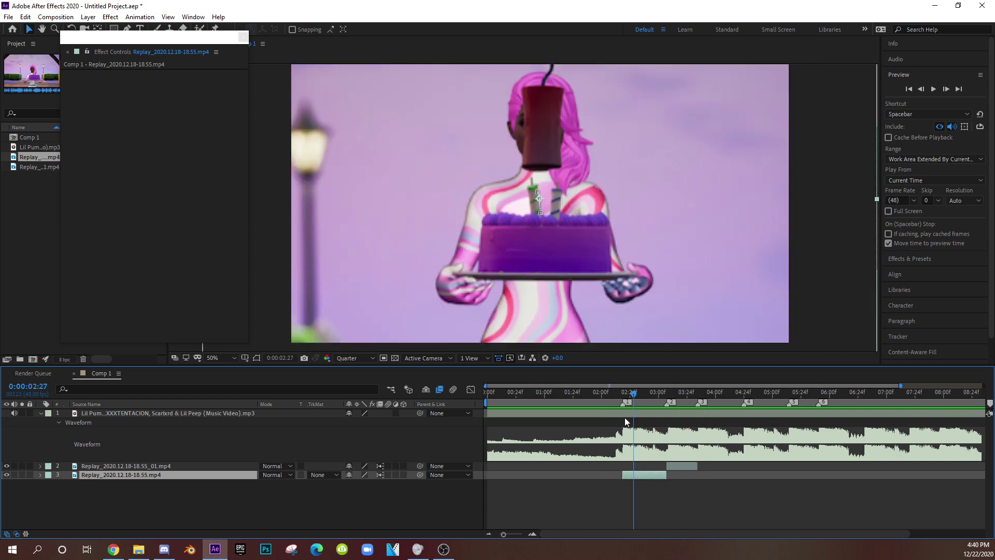
- Place the playhead at marker 1 and create a new adjustment layer above the Replay_2020.12.18-18.55.mp4 layer
left_click(532, 535)
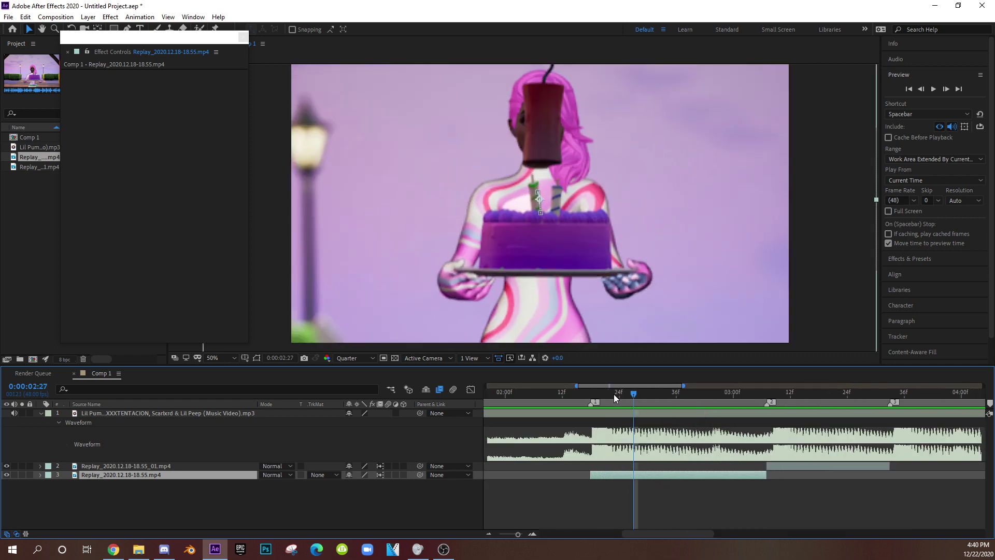
left_click_drag(616, 398, 591, 398)
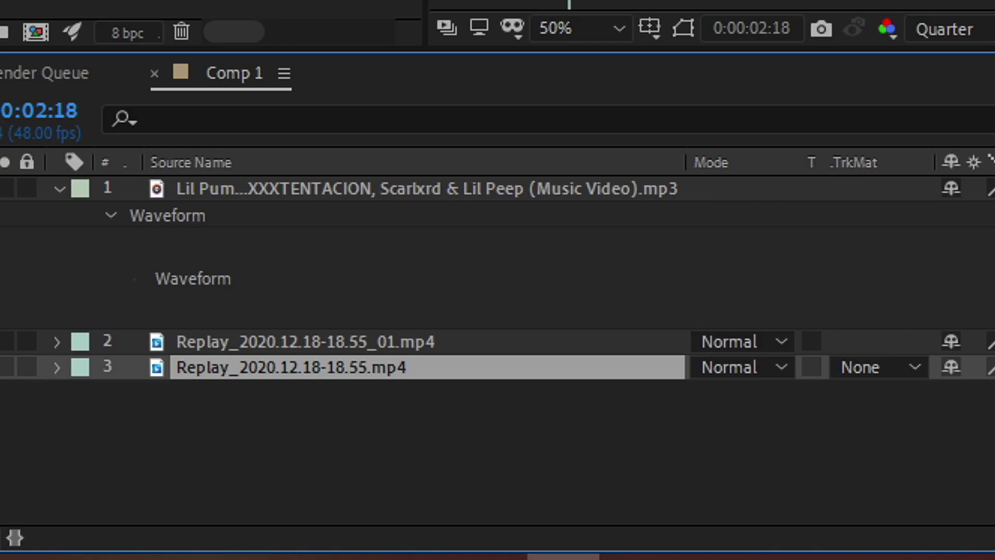
left_click(92, 18)
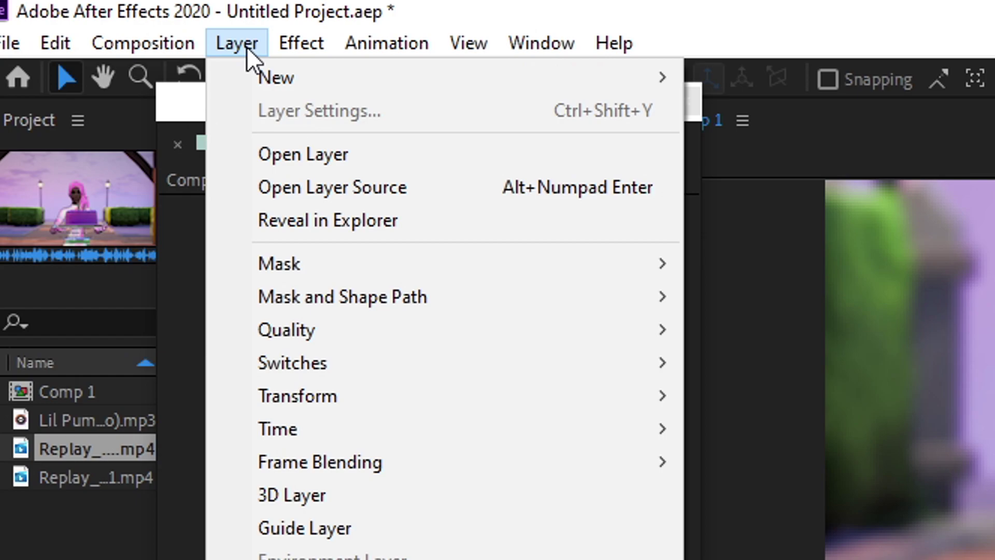
mouse_move(280, 77)
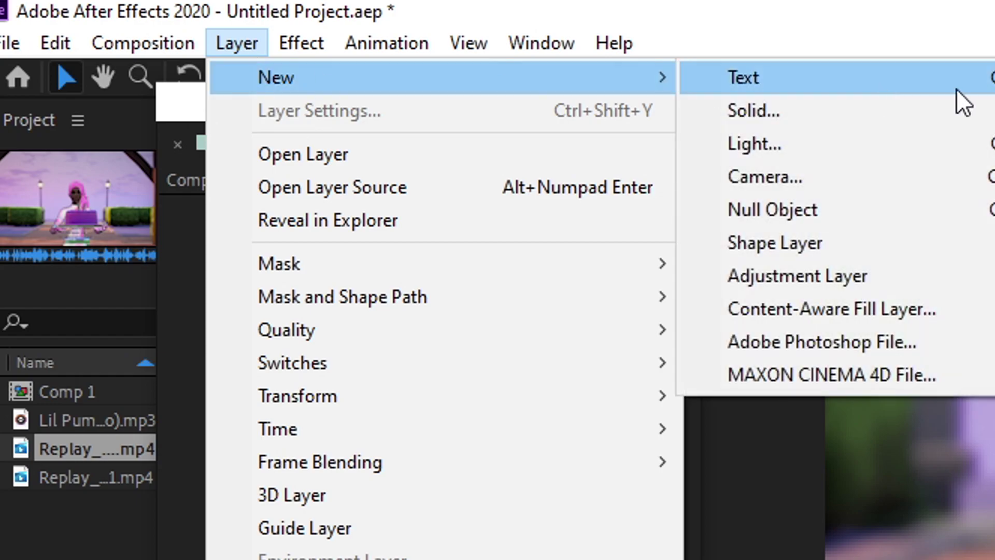
left_click(840, 278)
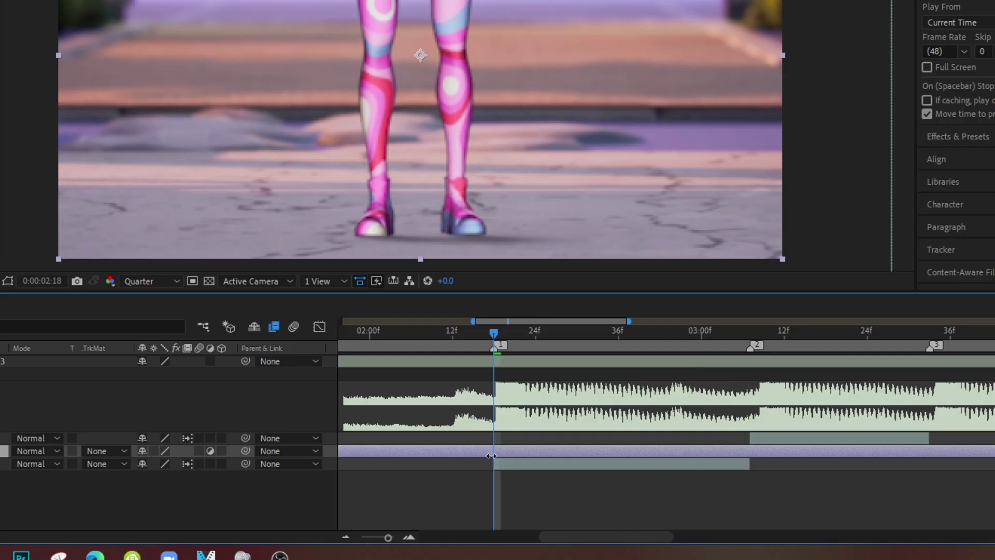
- Trim the adjustment layer to run from two frames before marker 1 to two frames after it, deleting the split-off remainders
key("ctrl+shift+d")
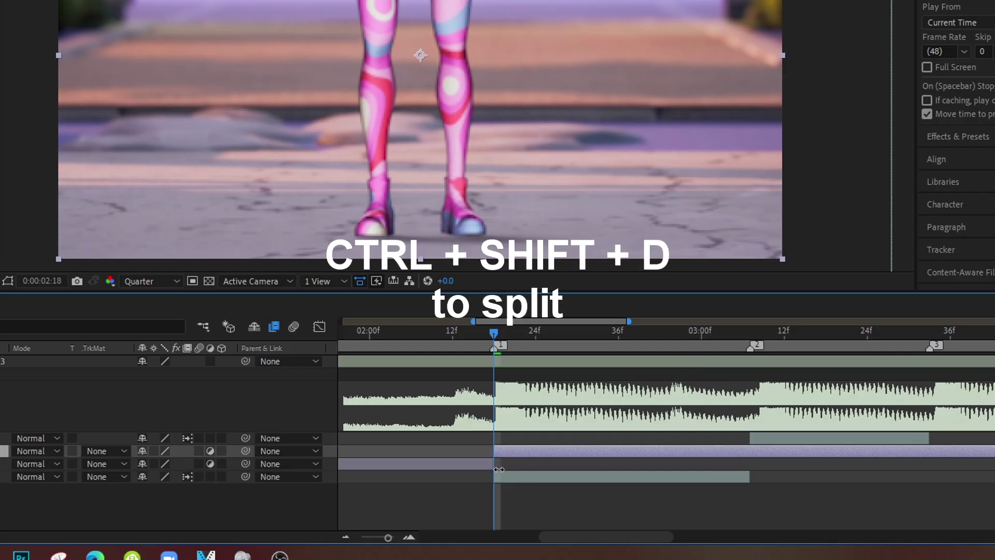
left_click(490, 466)
key("Delete")
key("equal")
left_click_drag(530, 451, 502, 456)
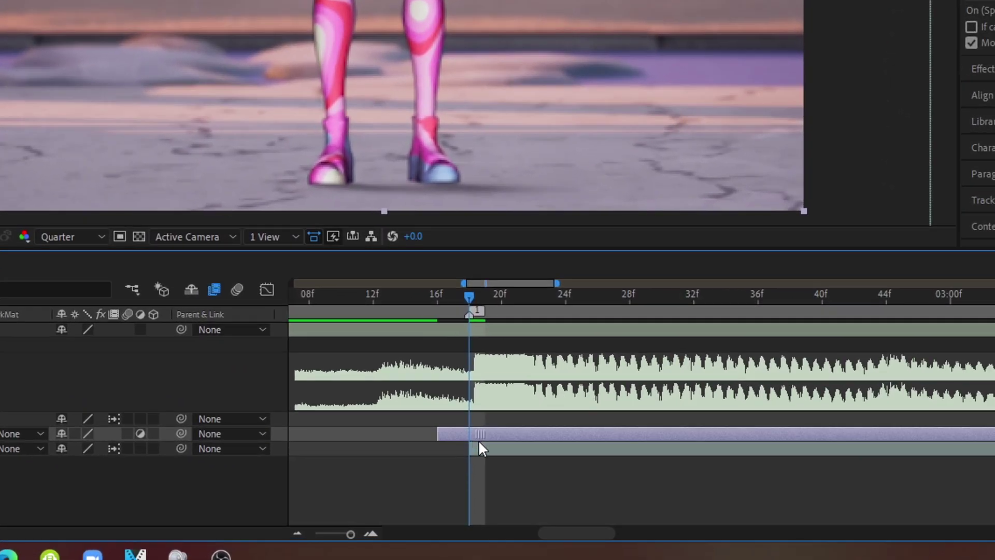
left_click(501, 299)
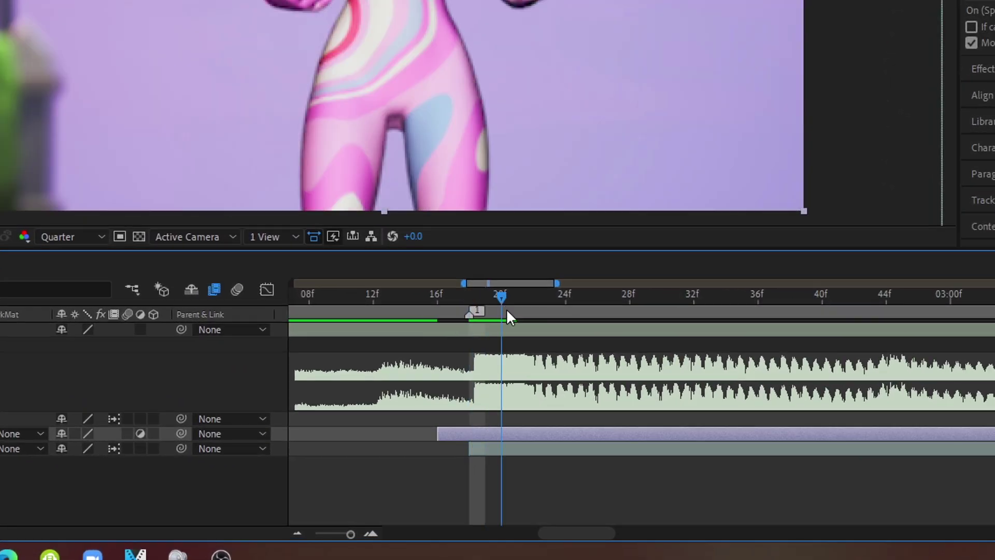
key("ctrl+shift+d")
key("Delete")
- Find the BCC Directional Blur effect and apply it to Adjustment Layer 1 with the playhead at marker 1
left_click(469, 299)
left_click(932, 102)
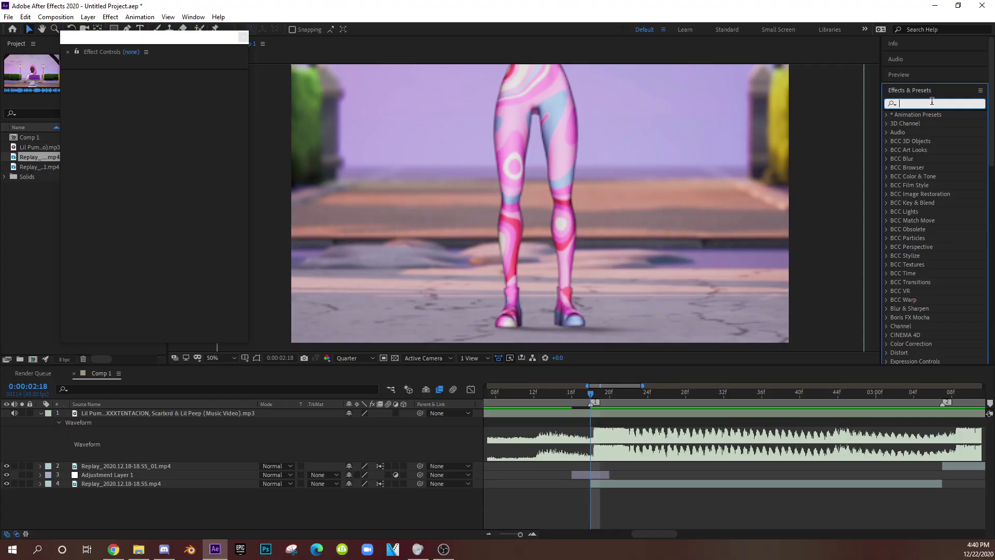
type("bcc dire")
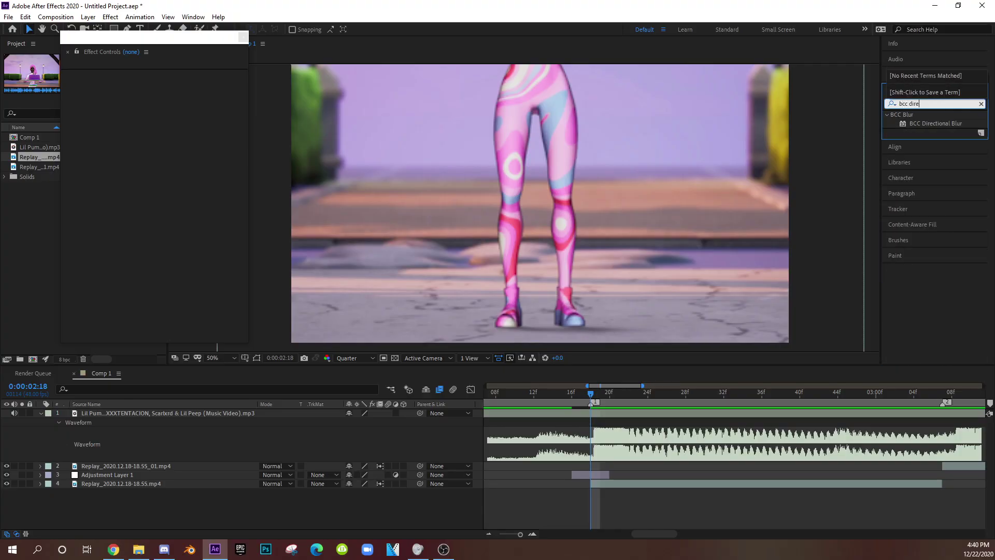
type("c")
left_click_drag(935, 123, 589, 477)
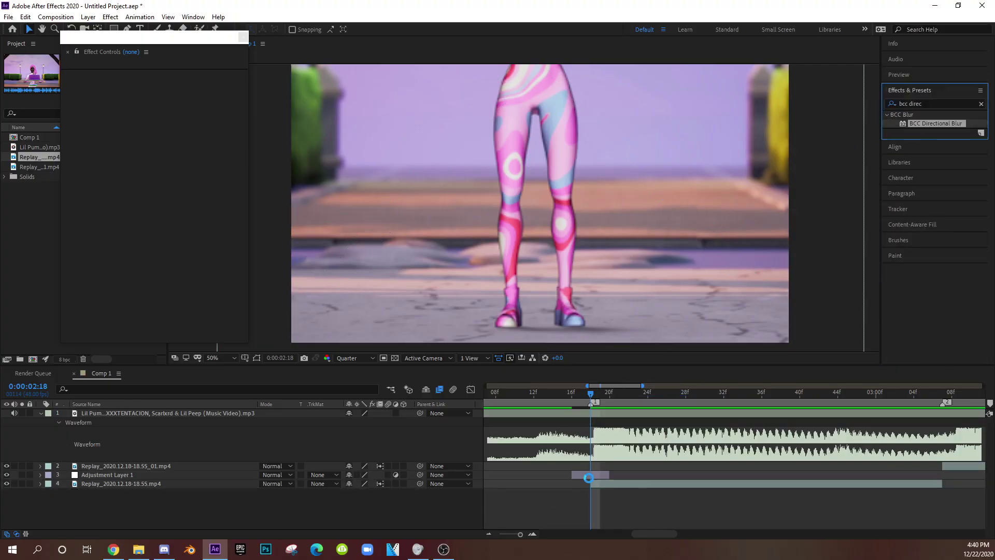
- Keyframe the directional blur's Blur Amount at 36 on marker 1 and reveal the keyframed property in the timeline
left_click_drag(169, 133, 187, 134)
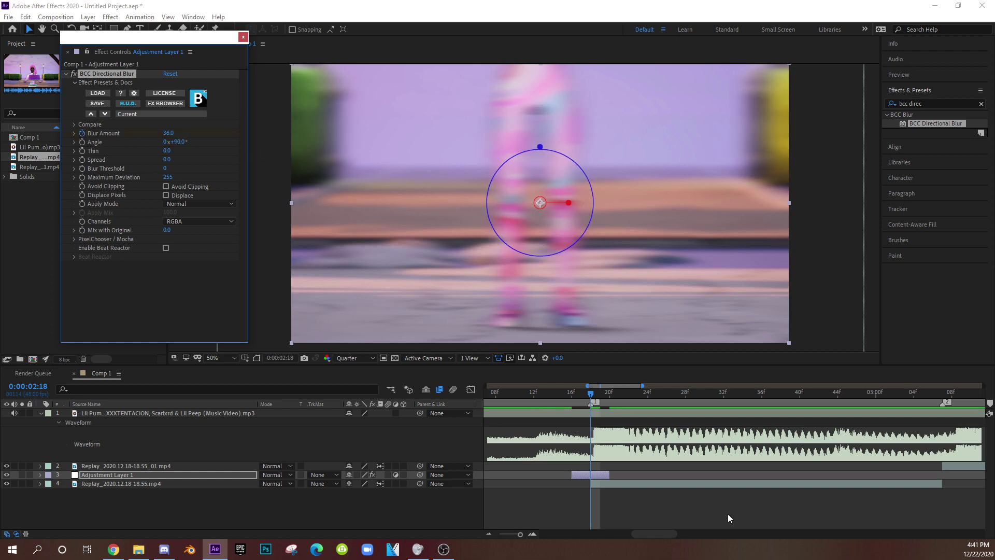
key("u")
left_click(609, 489)
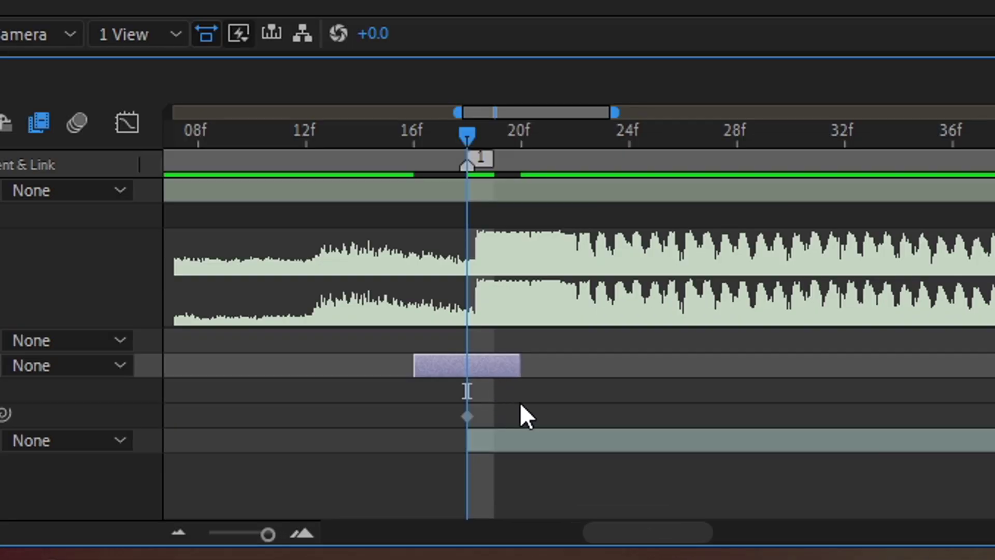
- Keyframe Blur Amount at 0 on the adjustment layer's first frame, add another keyframe at 0:00:02:20, and return to marker 1
key("Page_Up")
key("Page_Up")
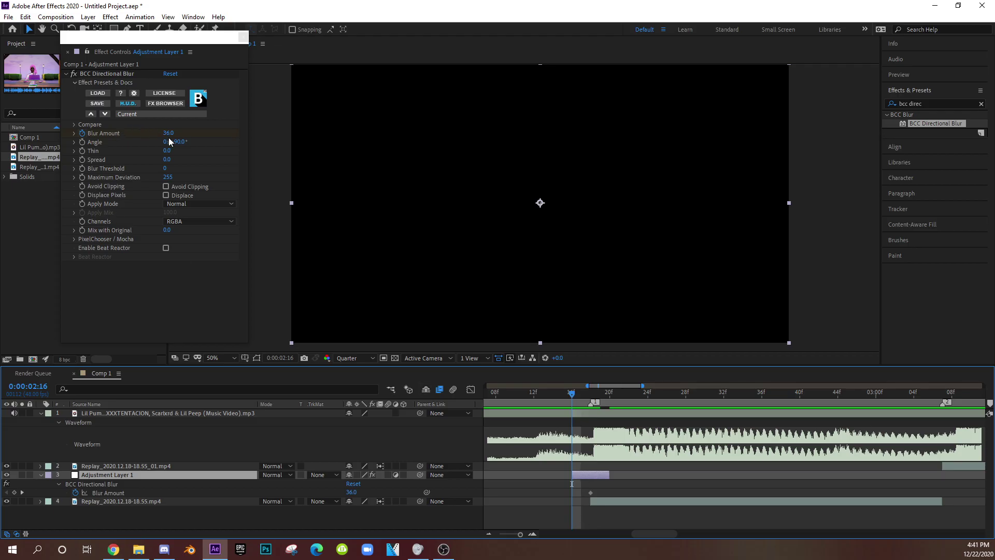
left_click(169, 133)
type("0")
key("Return")
key("Page_Down")
key("Page_Down")
key("Page_Down")
key("Page_Down")
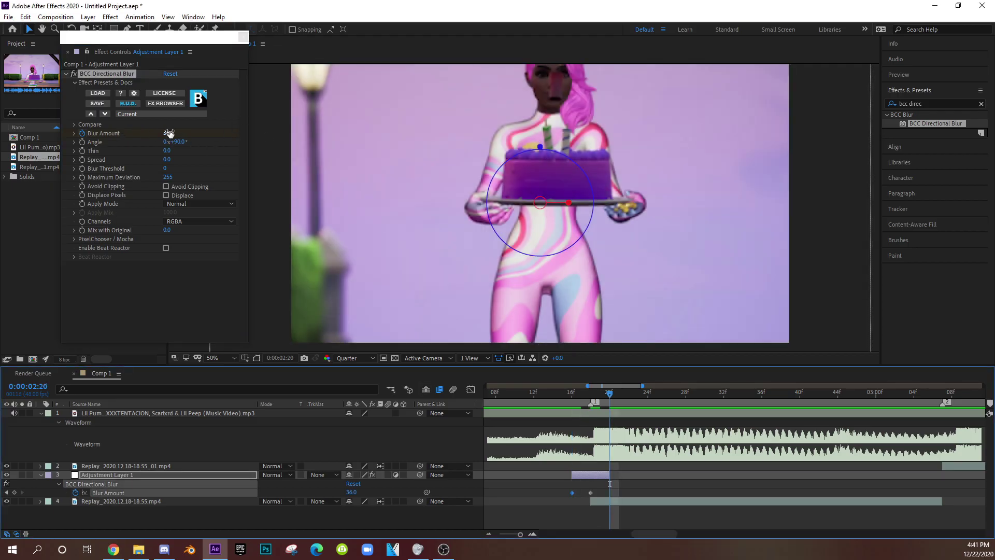
left_click(599, 396)
left_click_drag(599, 396, 590, 400)
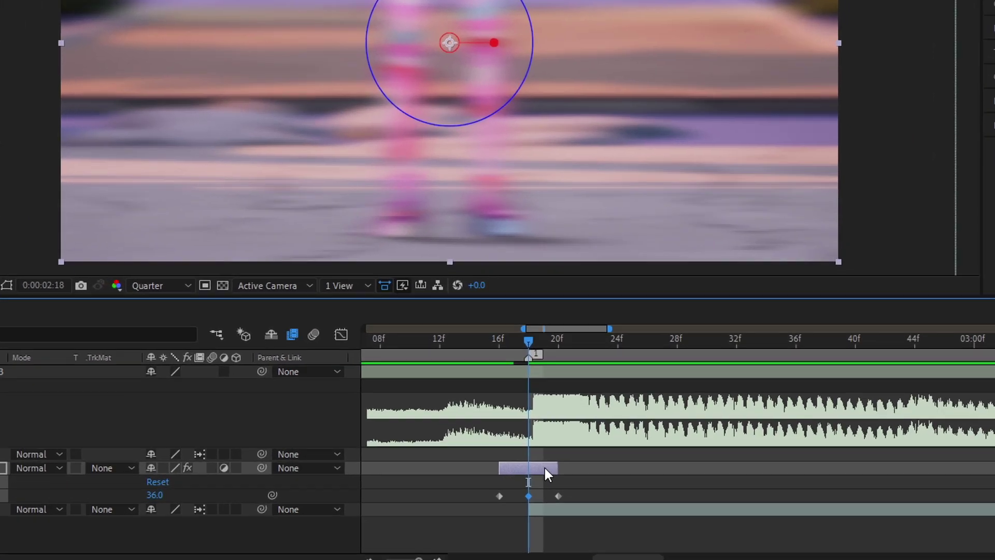
- Add a layer marker to Adjustment Layer 1 at marker 1 and collapse its keyframed property
right_click(602, 475)
mouse_move(559, 72)
left_click(778, 78)
left_click(567, 468)
left_click(478, 462)
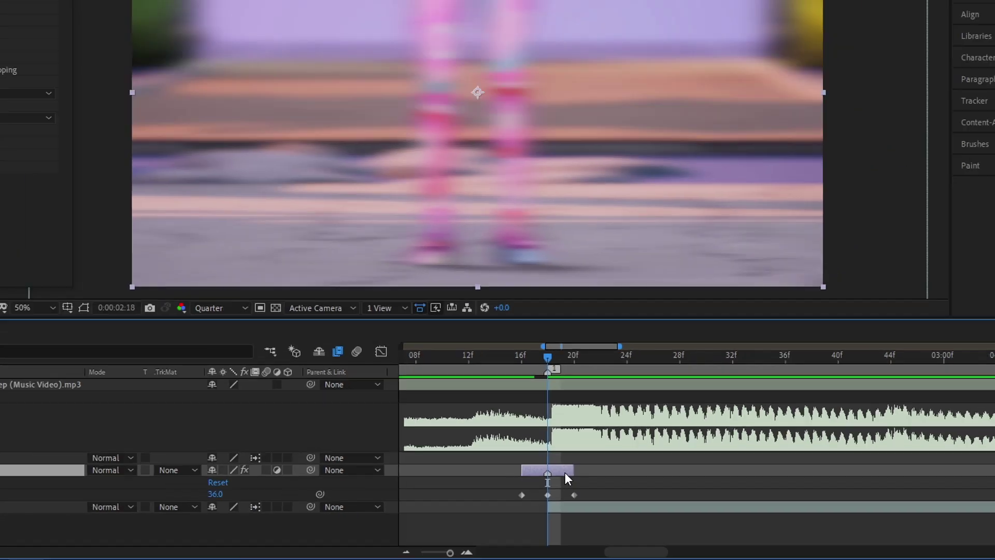
key("u")
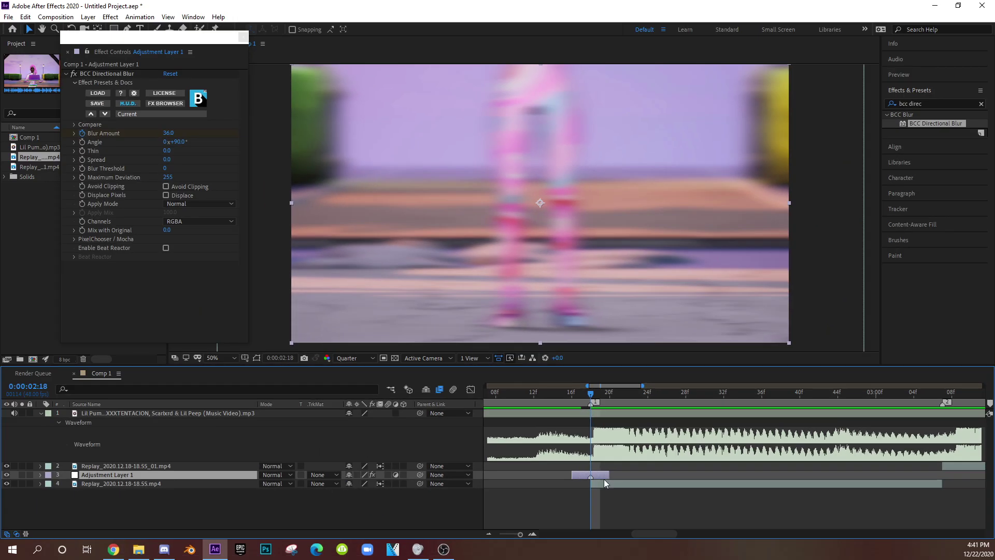
- Copy Adjustment Layer 1, paste it above Replay_2020.12.18-18.55_01.mp4, and align the copy's layer marker with marker 2
left_click(585, 473)
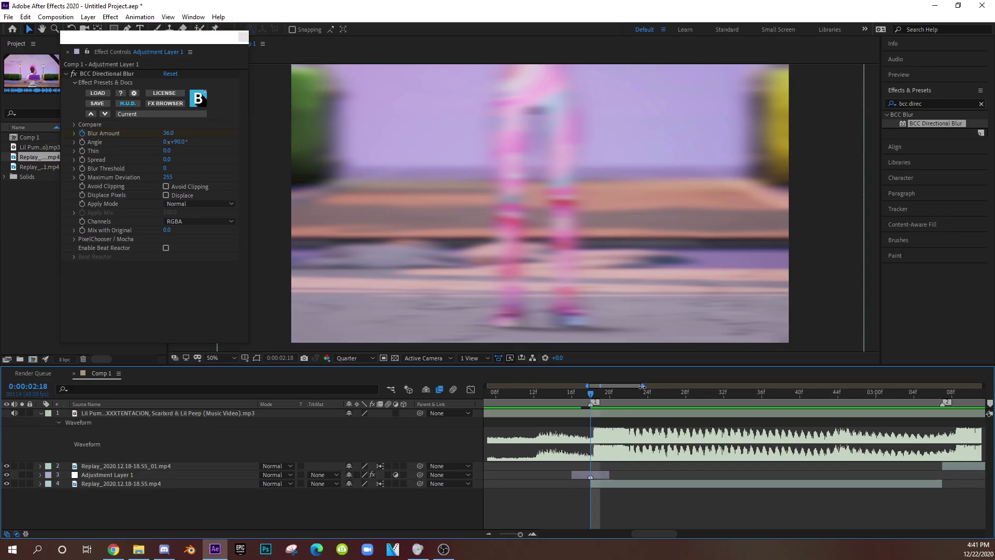
left_click_drag(642, 386, 687, 387)
left_click(549, 474)
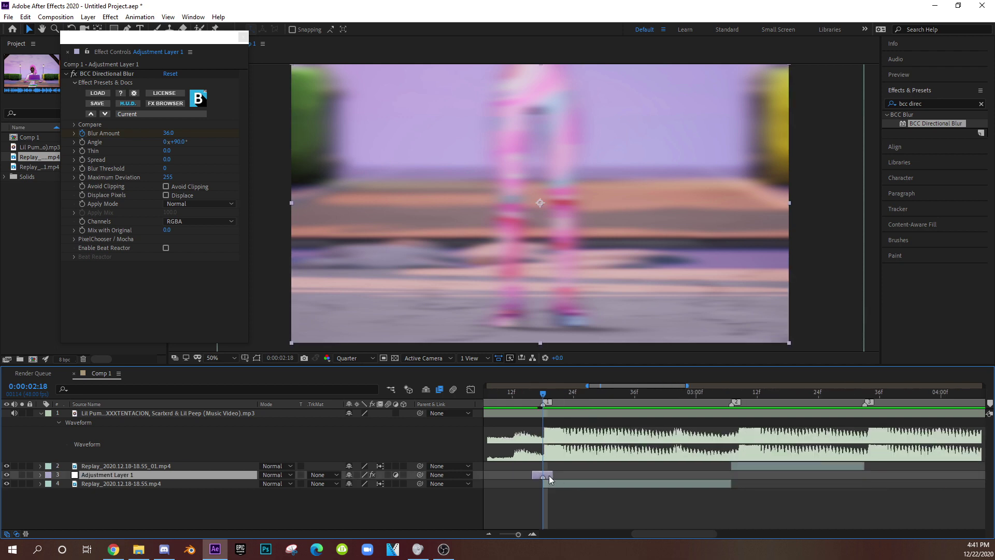
left_click(763, 466)
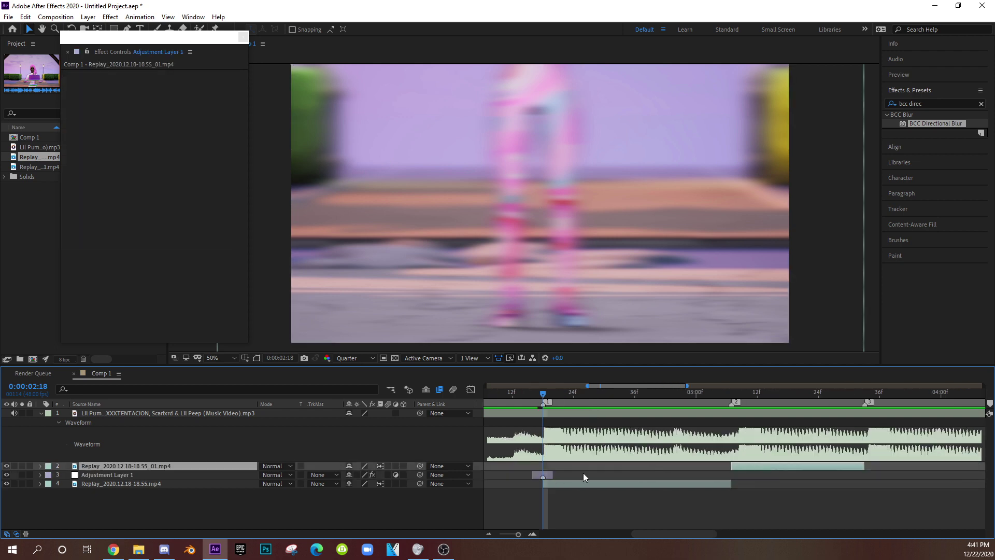
key("ctrl+v")
left_click_drag(548, 470, 740, 456)
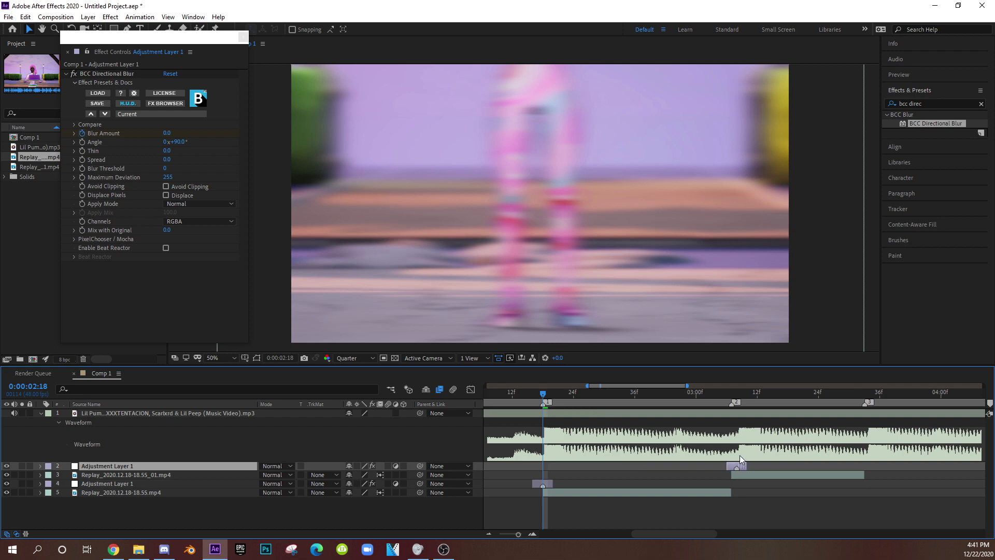
- Preview the composition from 0:00:01:23 to check the blur transitions at markers 1 and 2
left_click(489, 534)
left_click_drag(561, 396, 533, 396)
key("space")
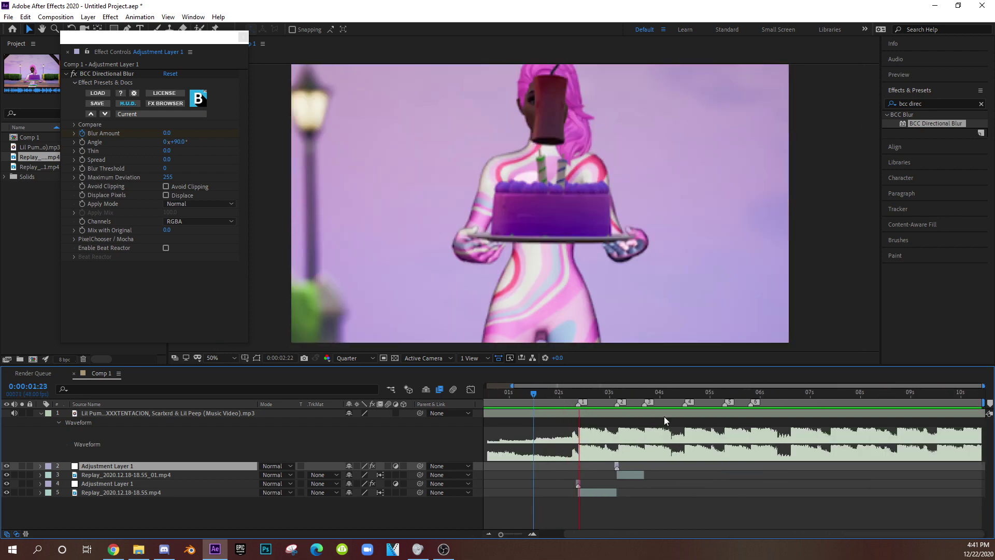
left_click(618, 393)
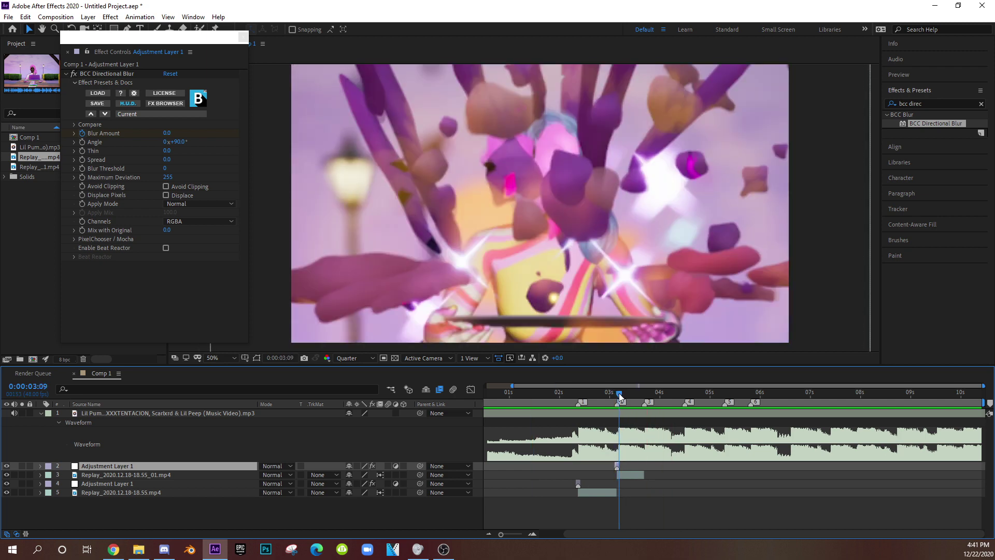
left_click_drag(620, 393, 583, 396)
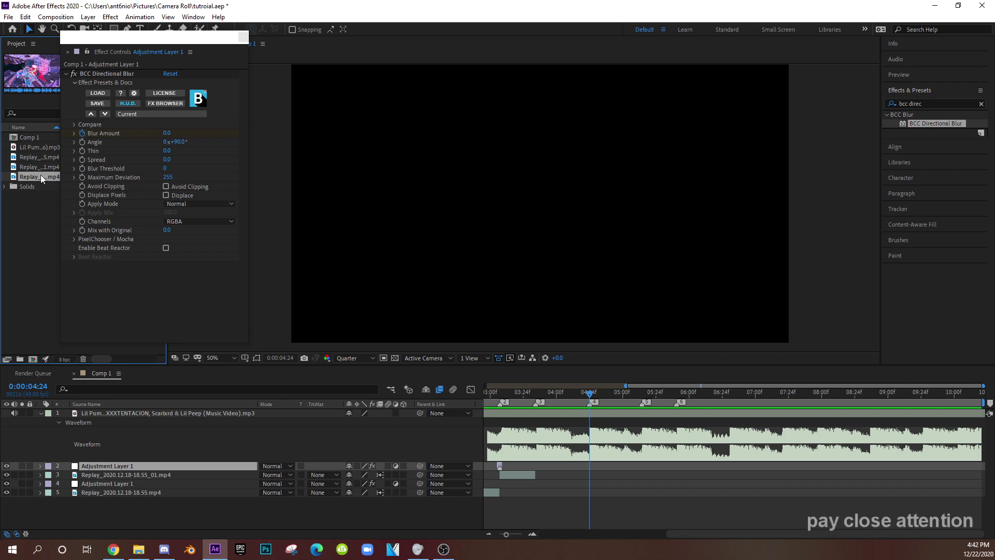
- Place Replay_2020.12.19-13.12.mp4 above the other video layers, shift it earlier in time, and trim away everything before marker 4
left_click_drag(42, 179, 867, 461)
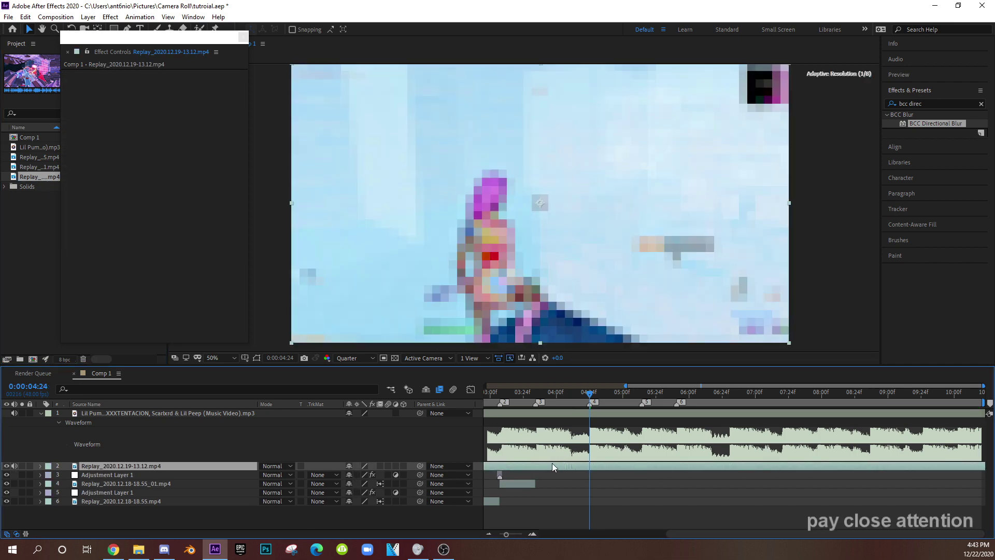
left_click_drag(788, 465, 577, 470)
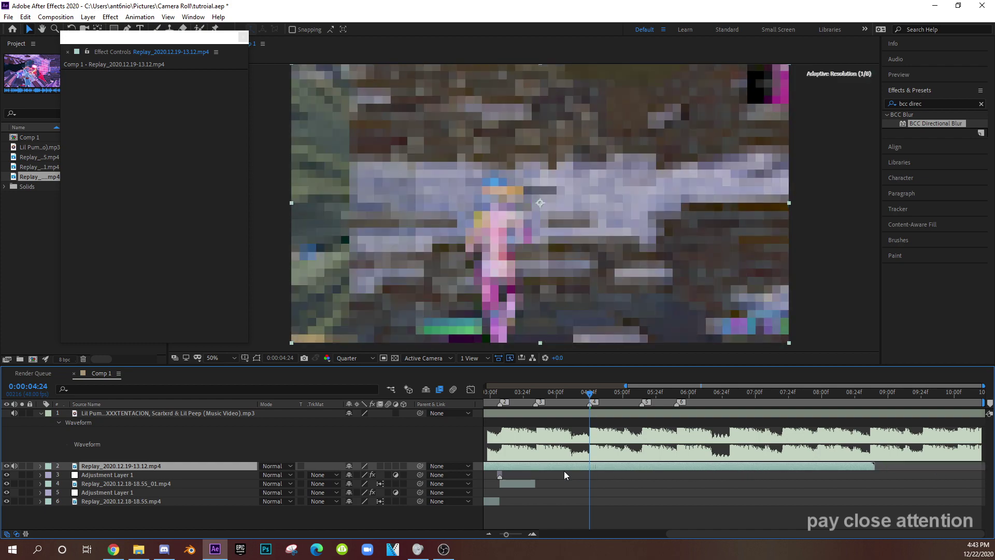
key("ctrl+shift+d")
left_click(577, 473)
key("Delete")
- Slip the new gameplay clip so its gunshot lands on marker 6, and trim its end at 0:00:06:29 with marker 7 added there
left_click(622, 402)
mouse_move(625, 403)
left_mouse_down()
mouse_move(679, 391)
mouse_move(631, 390)
left_mouse_up()
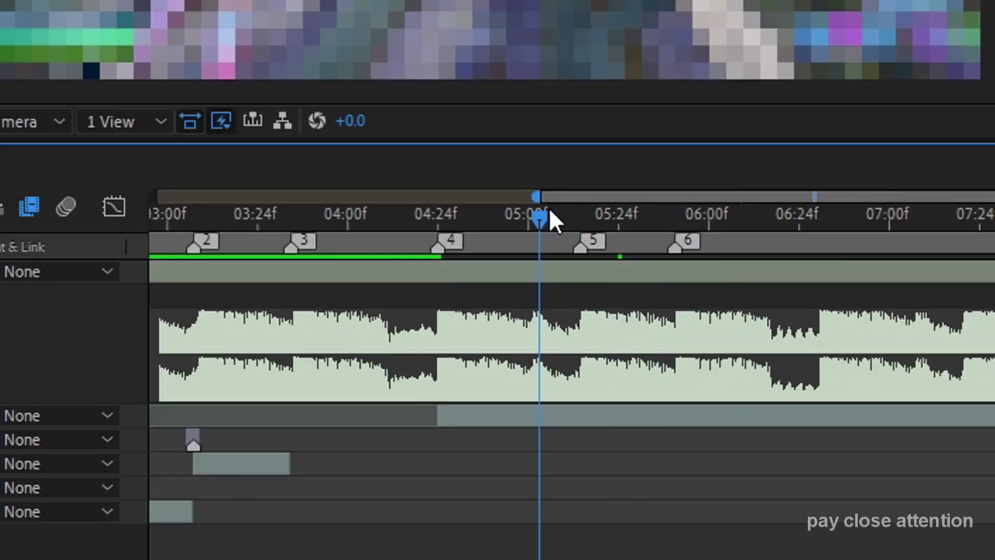
left_click_drag(549, 210, 675, 214)
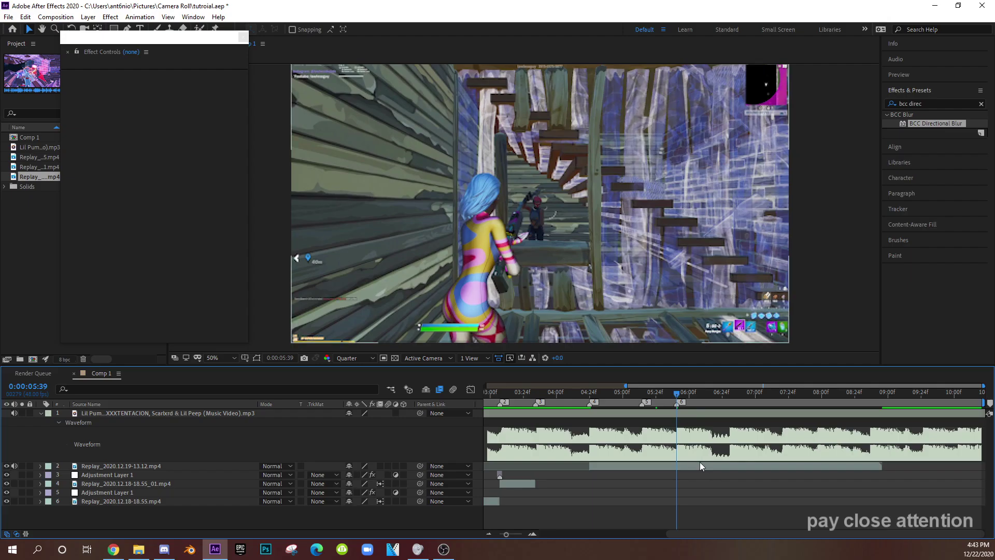
left_click_drag(703, 464, 701, 465)
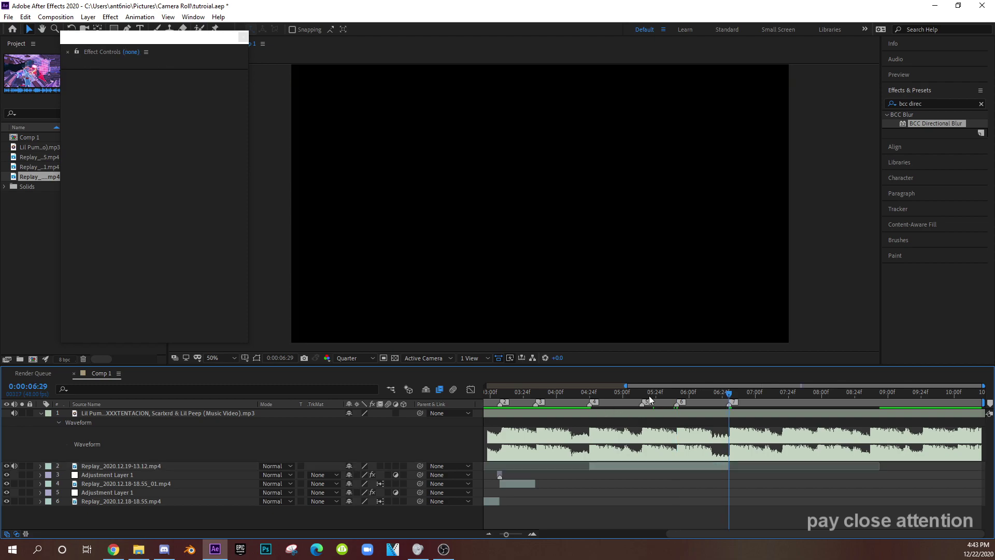
- Preview the trimmed gameplay clip from 0:00:04:00 and scrub around marker 6 to check its sync with the beats
left_click_drag(649, 396, 556, 404)
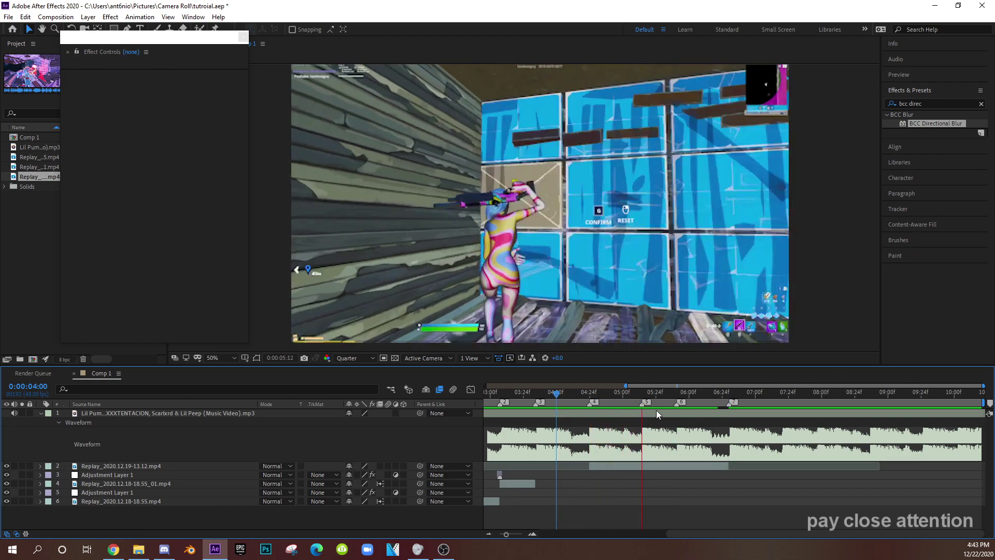
left_click(669, 394)
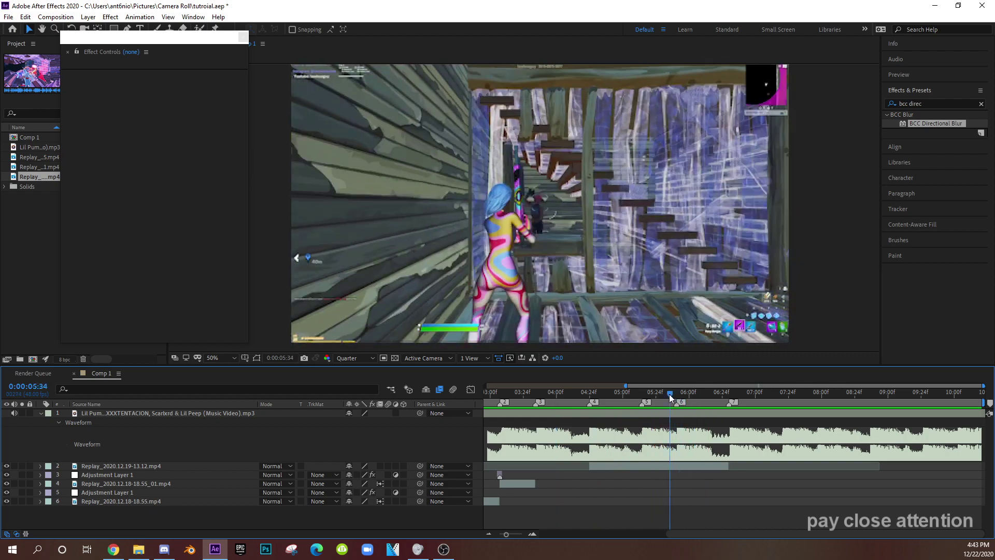
left_click_drag(669, 394, 710, 398)
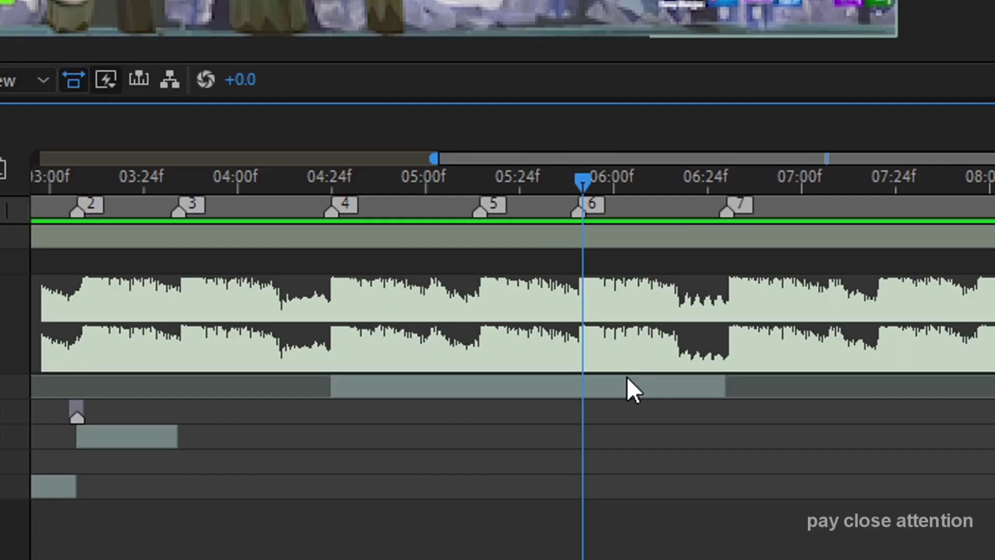
- Enable time remapping on Replay_2020.12.19-13.12.mp4 and add Time Remap keyframes at markers 4, 5, 6 and 7
right_click(694, 465)
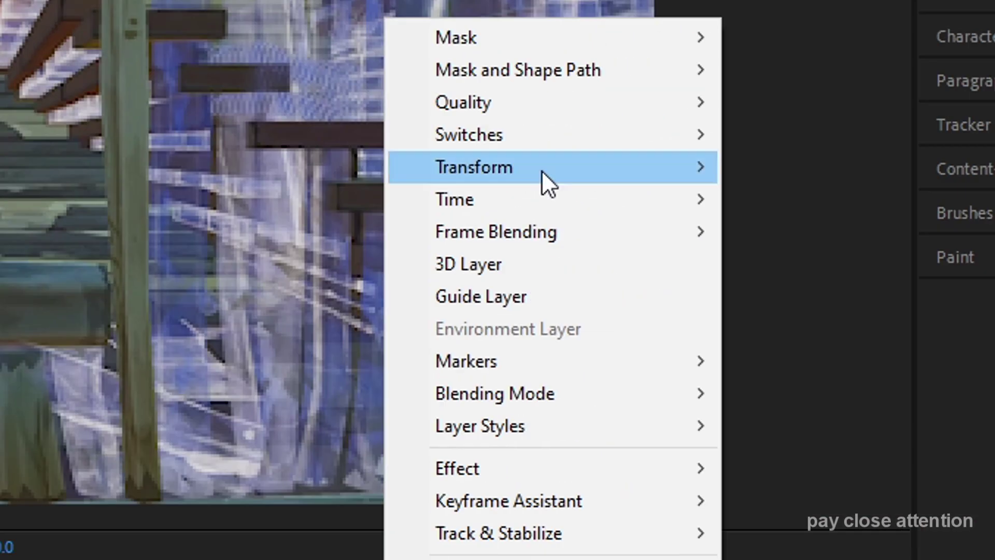
mouse_move(715, 200)
left_click(858, 198)
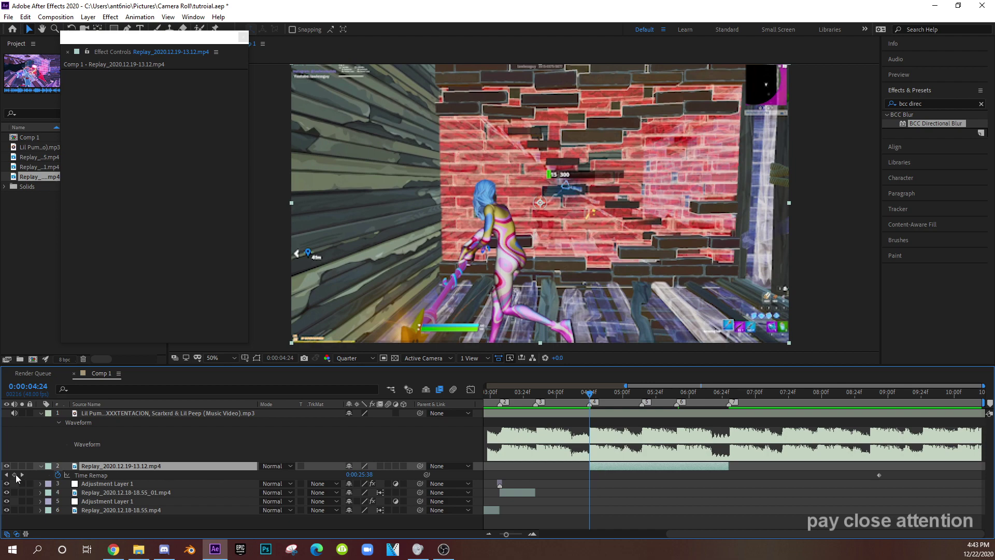
left_click(15, 475)
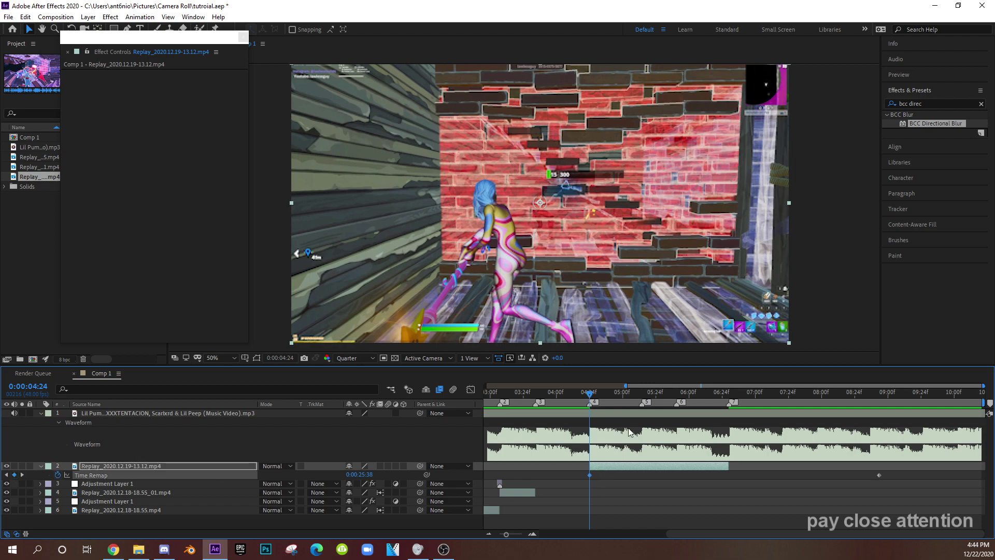
mouse_move(637, 394)
left_mouse_down()
mouse_move(656, 394)
mouse_move(647, 393)
left_mouse_up()
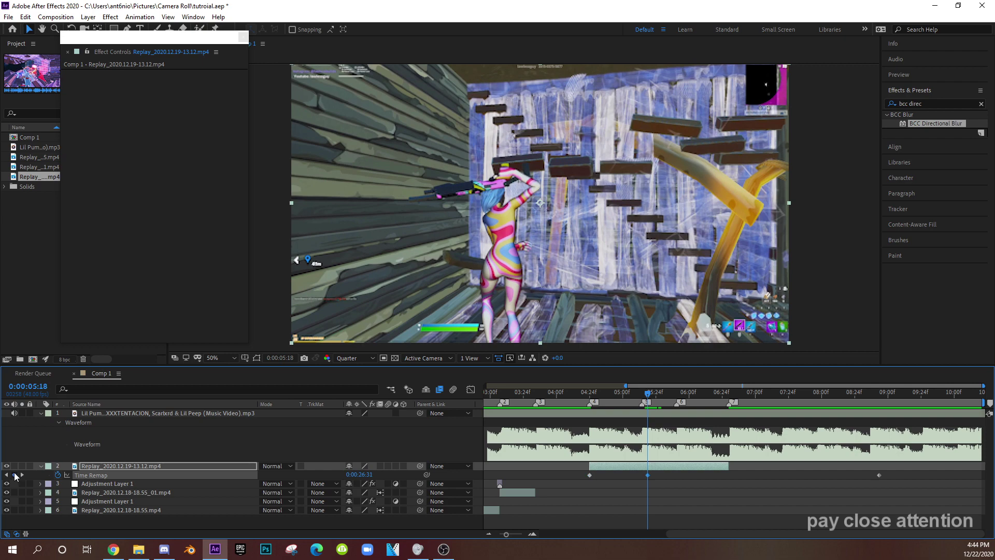
left_click(676, 392)
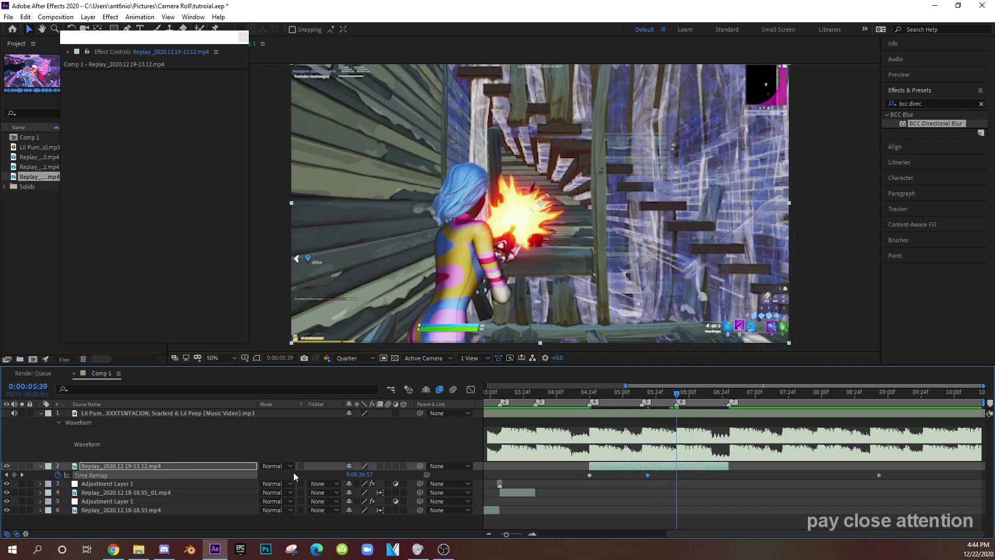
left_click_drag(696, 393, 729, 398)
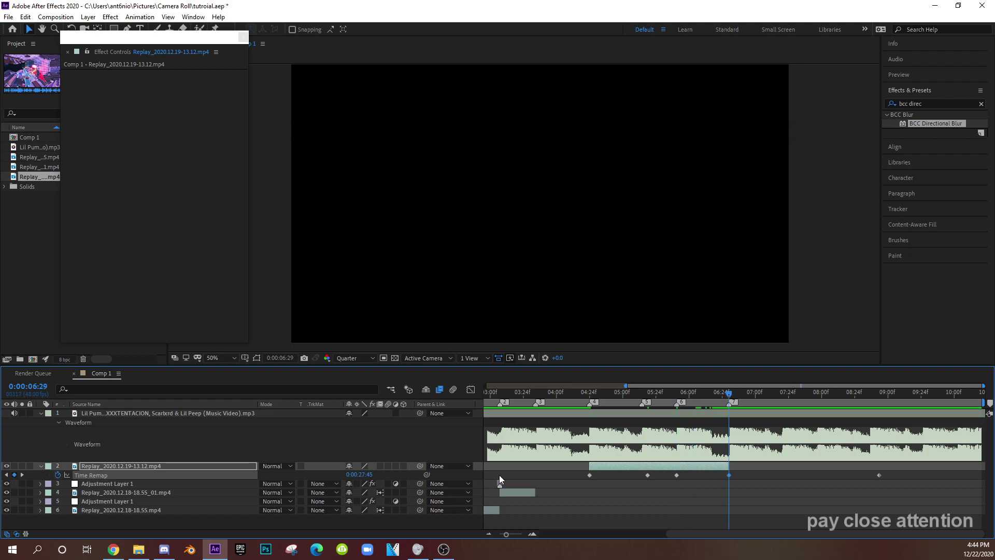
- Split the time-remapped clip at 0:00:05:18 on marker 5 and at 0:00:05:39 on marker 6
left_click_drag(665, 399, 648, 394)
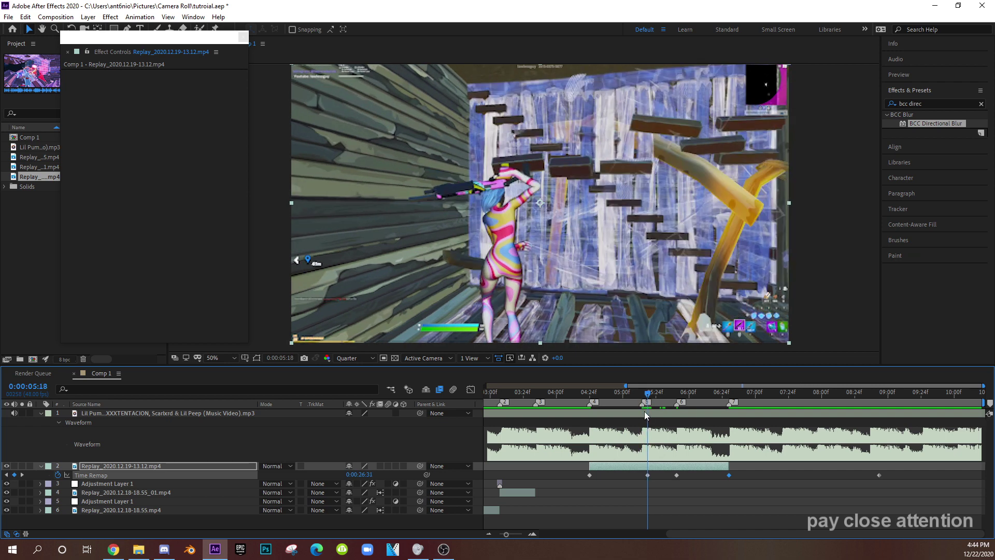
left_click(664, 468)
key("ctrl+shift+d")
key("space")
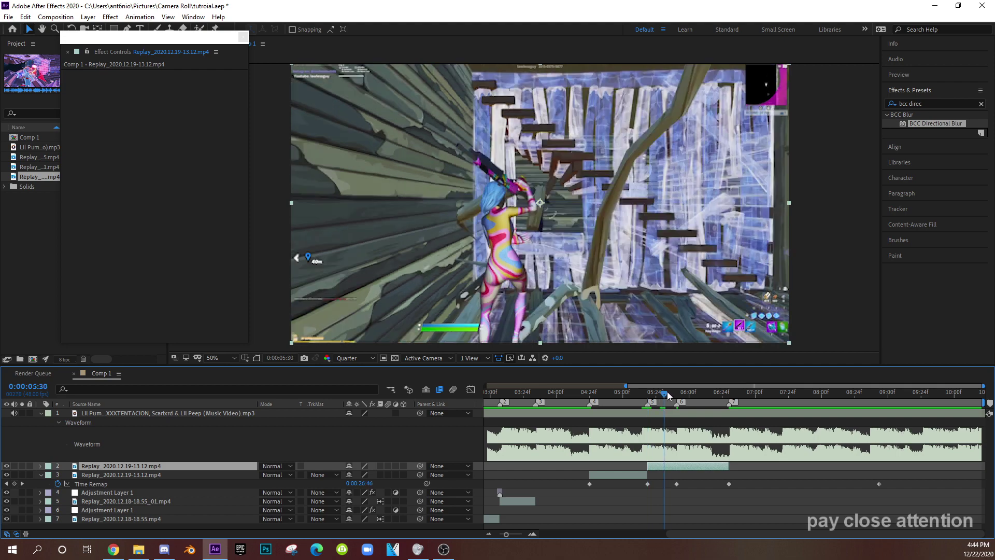
left_click(682, 464)
key("ctrl+shift+d")
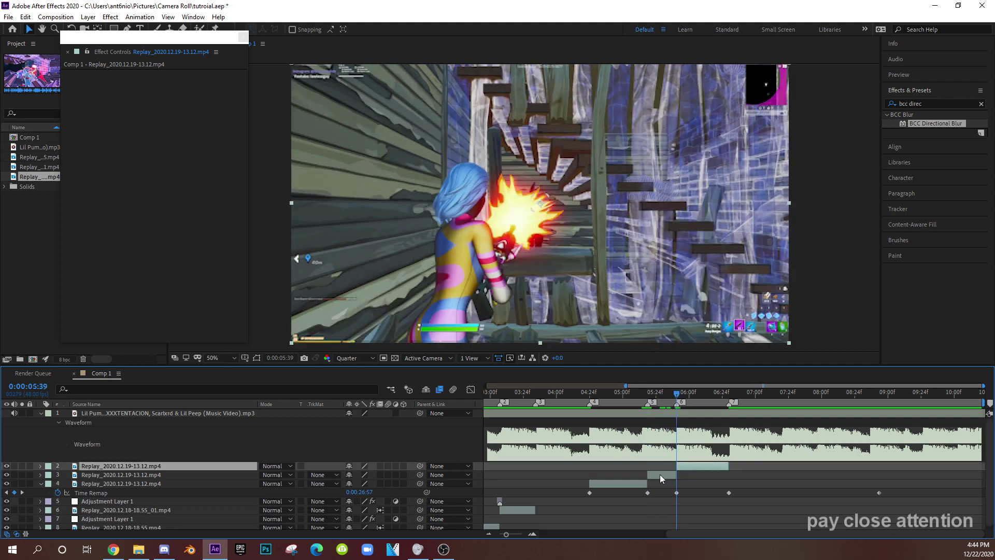
- Reveal the middle segment's Time Remap keyframes and apply Easy Ease to those at markers 5 and 6
left_click(660, 474)
left_click_drag(666, 396, 657, 396)
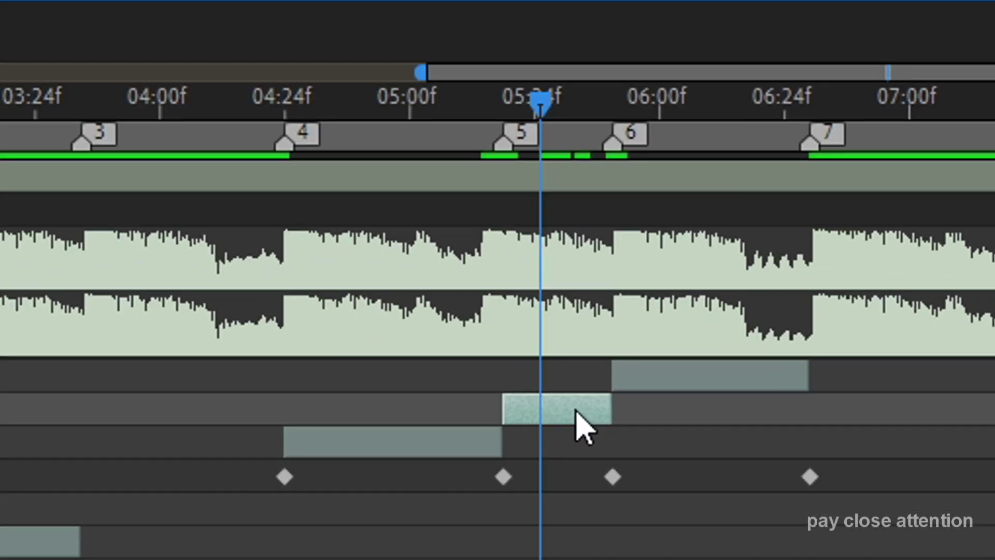
key("u")
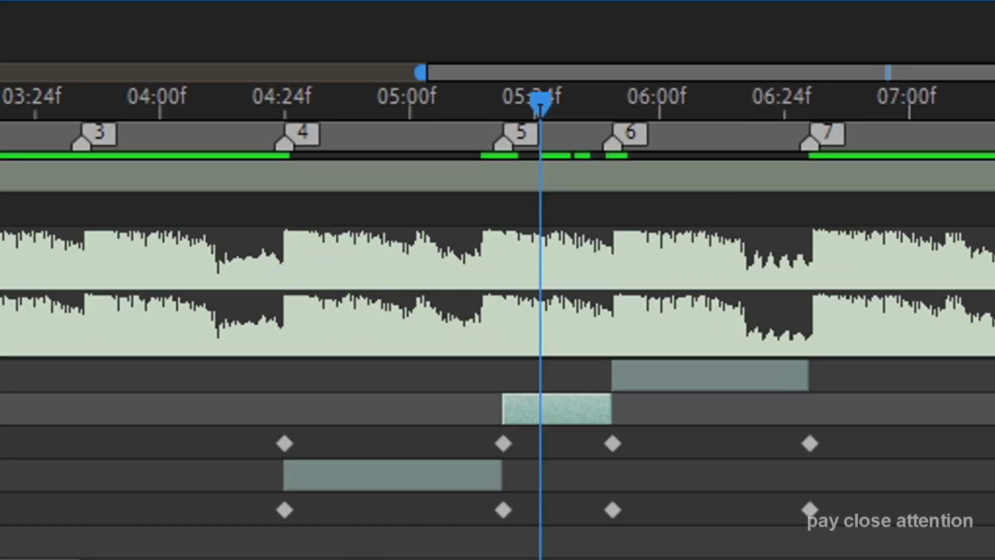
key("equal")
key("equal")
left_click_drag(354, 433, 876, 456)
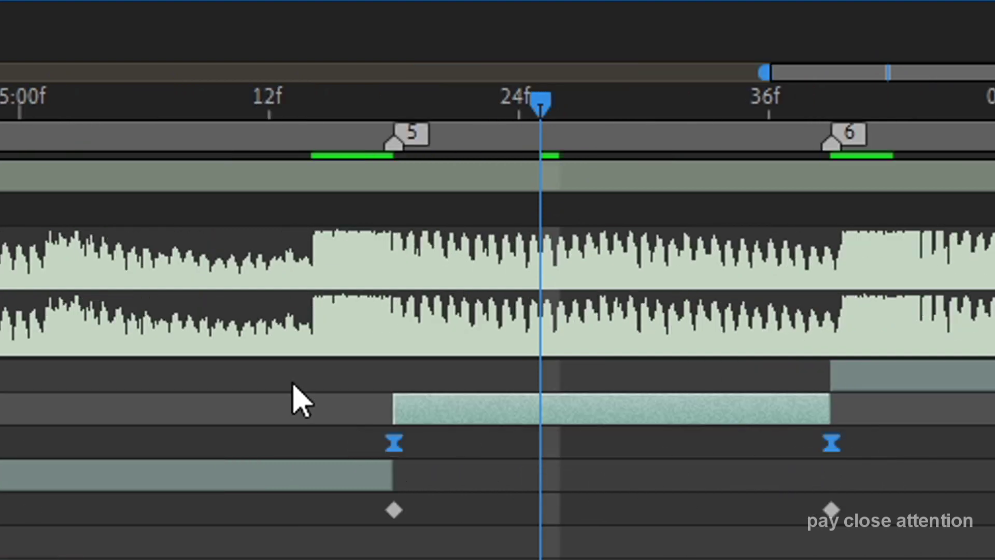
- Reshape the middle segment's time-remap curve to be steep at both keyframes and flat between them, and enable frame blending on it
left_click(471, 390)
left_click(602, 435)
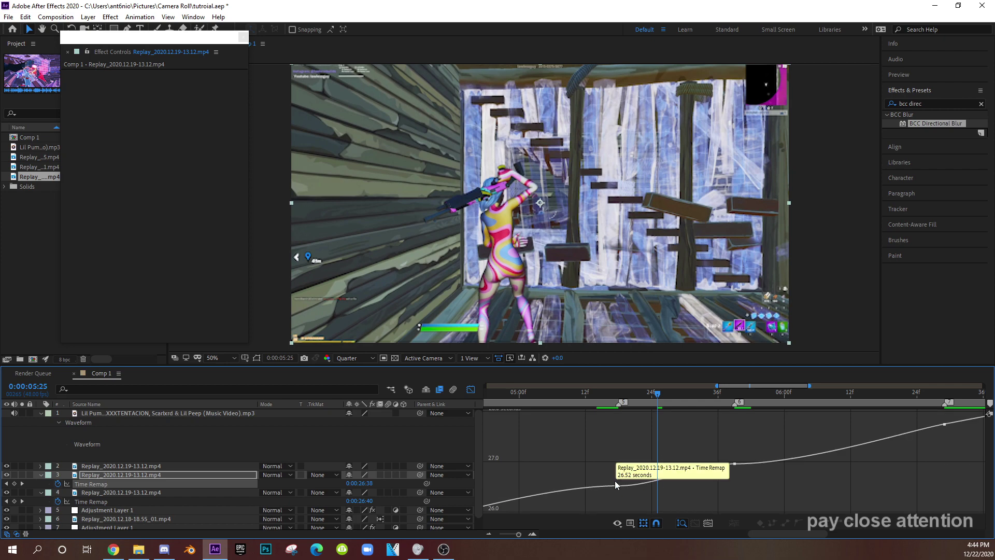
left_click(534, 535)
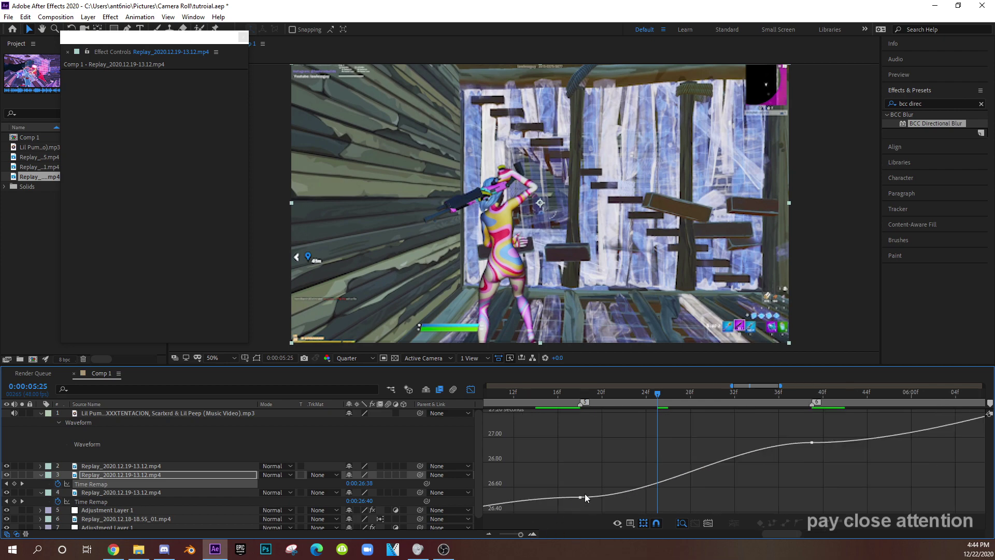
left_click(580, 497)
left_click_drag(658, 498, 585, 447)
left_click_drag(734, 443, 806, 490)
left_click(381, 475)
left_click(471, 389)
- Ease the last segment's Time Remap keyframes at markers 6 and 7 into a fast-slow-fast curve and enable frame blending on it
left_click_drag(763, 385, 786, 386)
left_click(675, 467)
key("i")
key("minus")
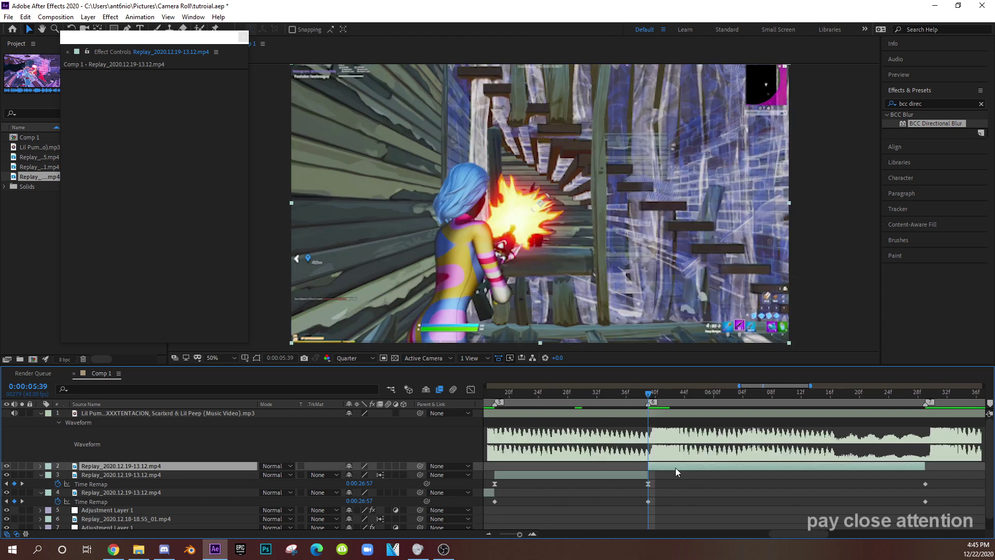
key("ctrl+alt+t")
left_click_drag(638, 474, 916, 480)
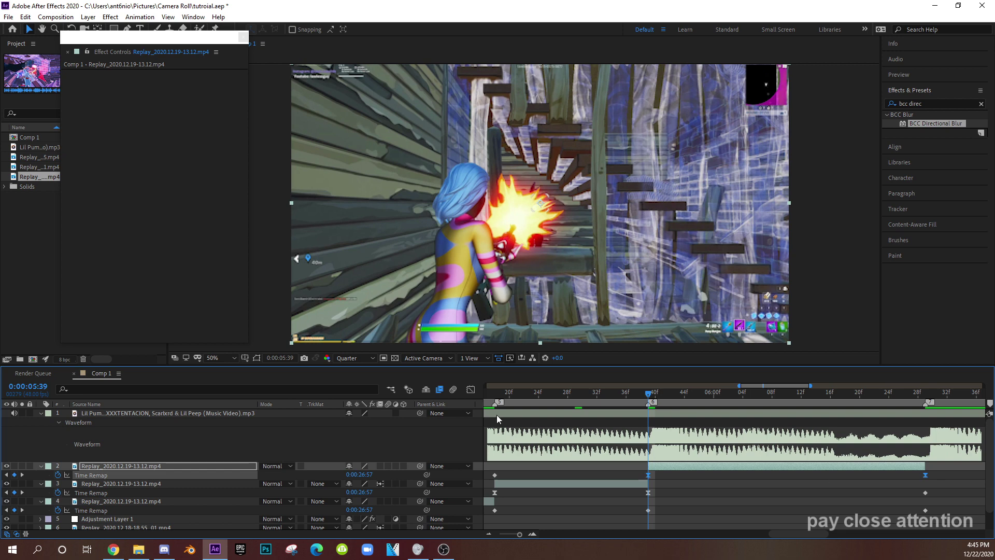
left_click(471, 389)
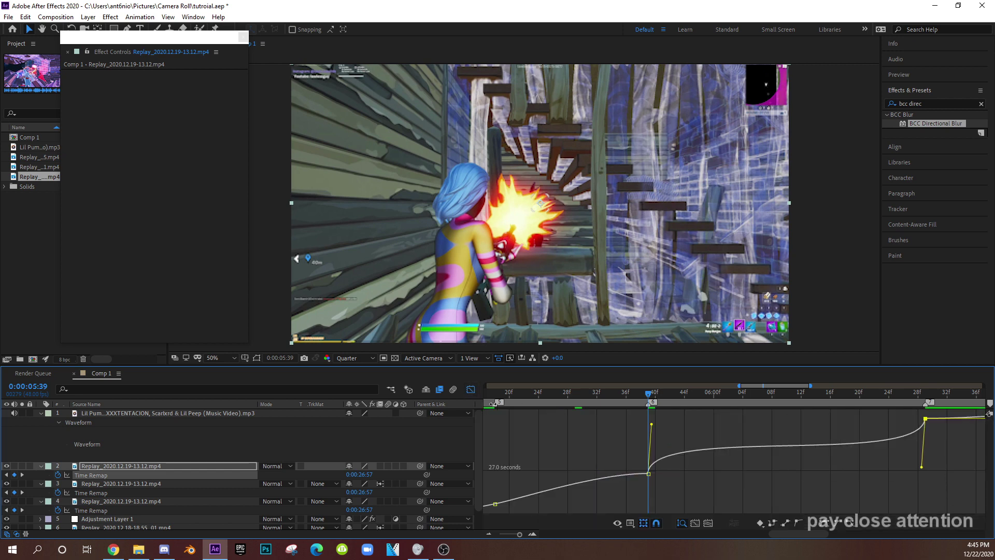
left_click(473, 393)
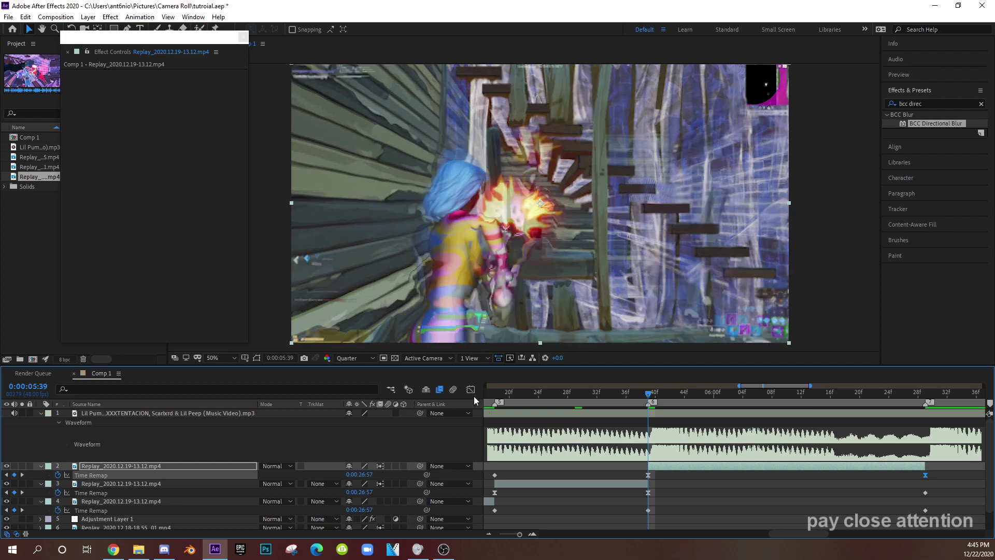
- Preview the velocity ramps from 0:00:04:07 and move the playhead to 0:00:06:44, past marker 7
left_click(489, 533)
left_click(489, 533)
left_click(489, 533)
left_click(607, 394)
key("space")
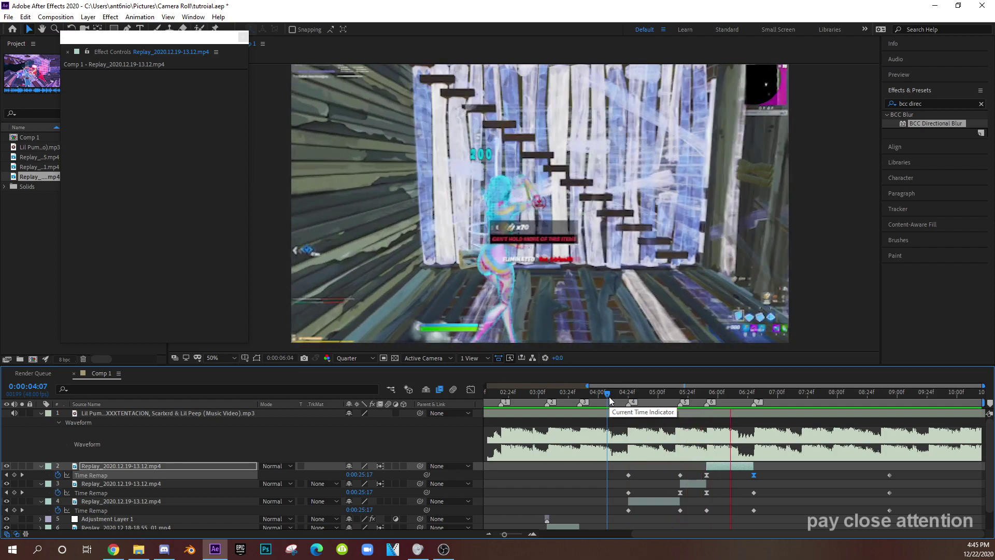
left_click_drag(608, 397, 772, 409)
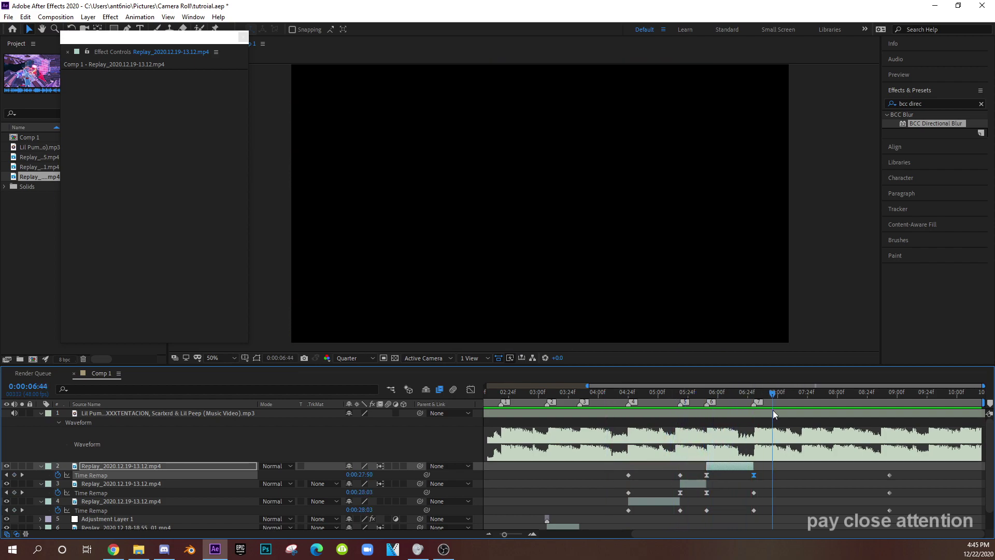